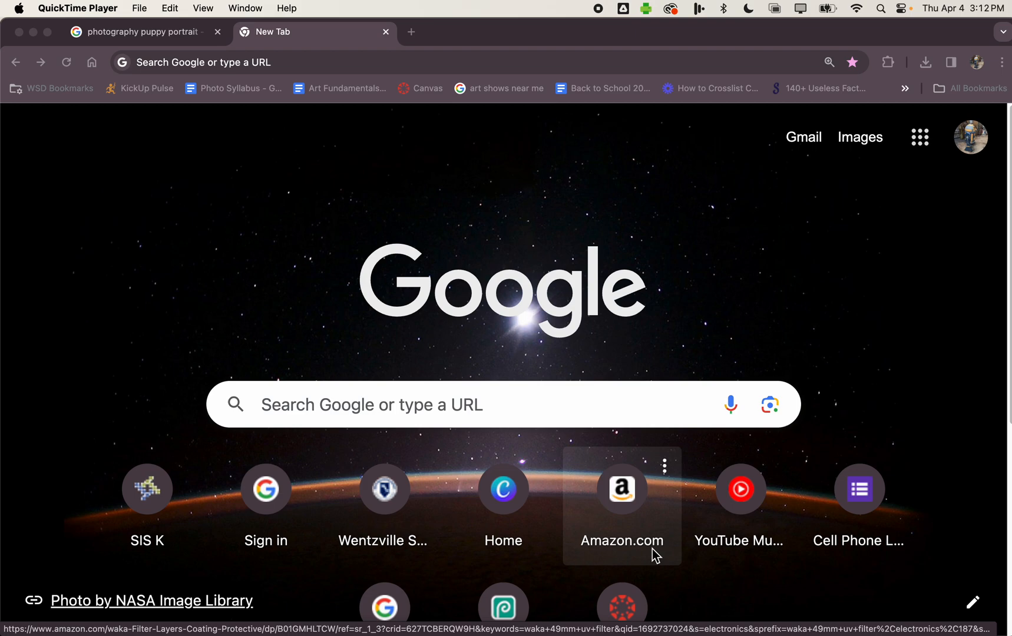
Step: Open the photopea.com website in the empty browser tab
click(414, 69)
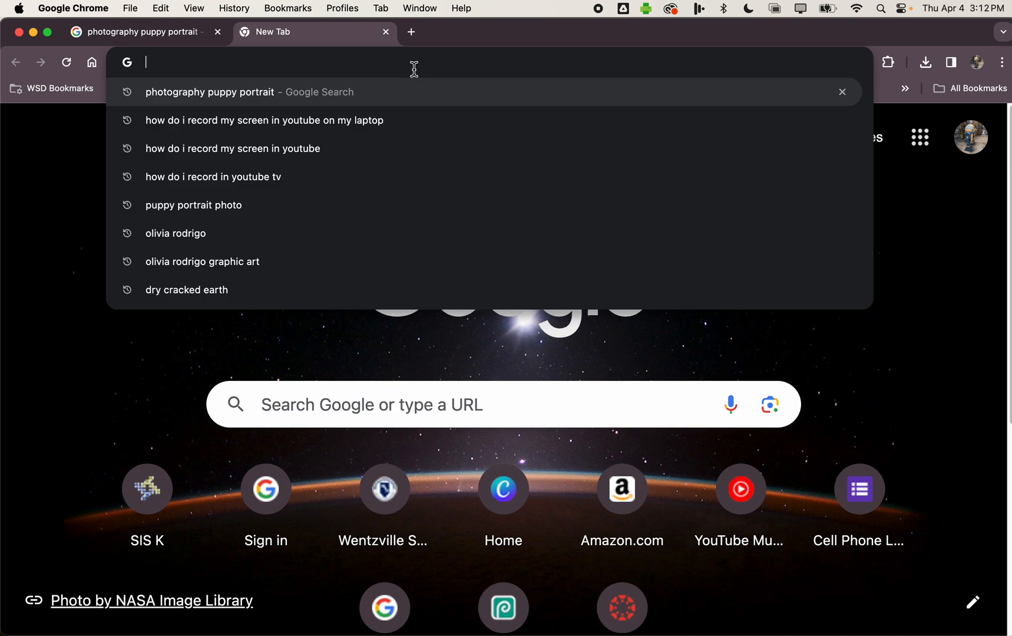
text(photopea.com)
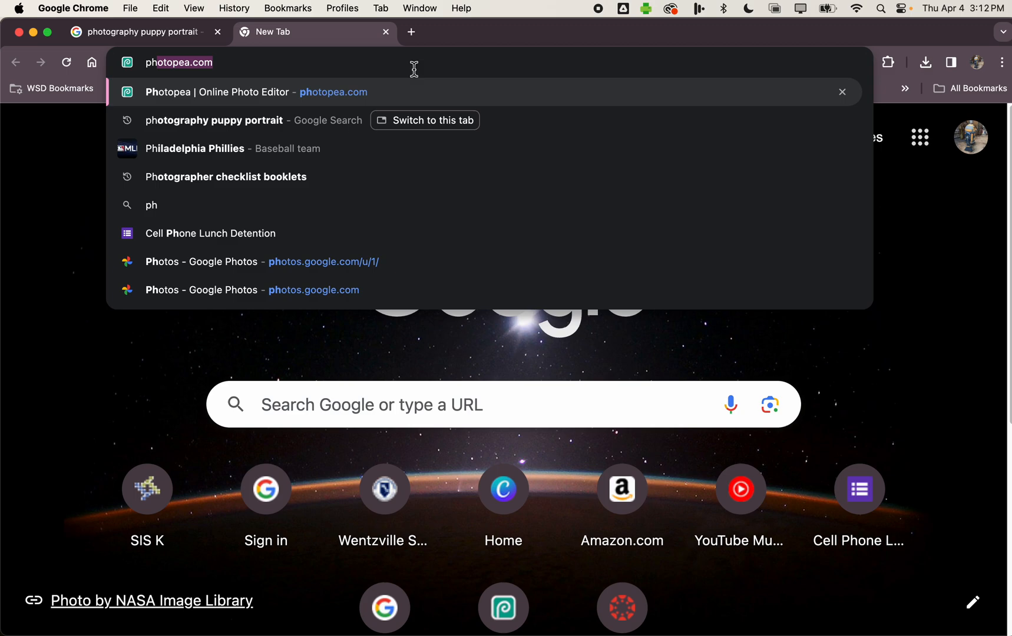
key(Return)
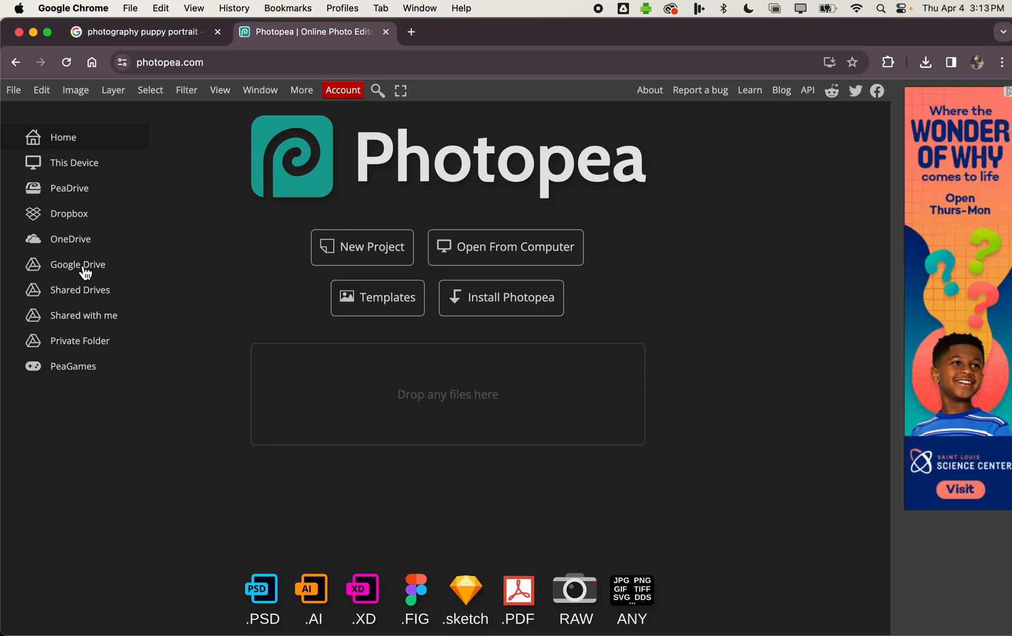
click(14, 91)
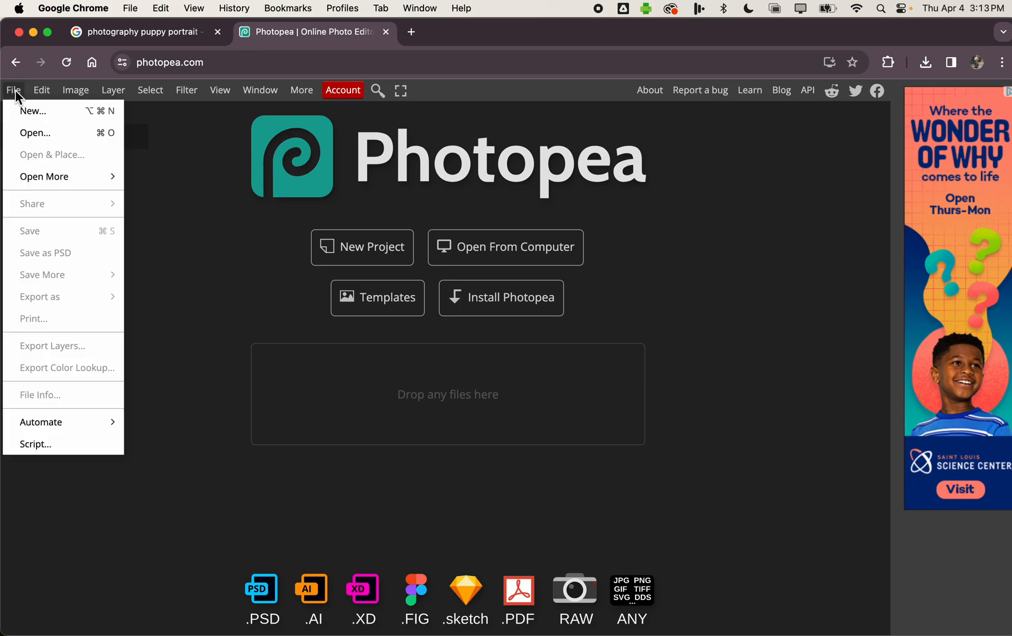
click(29, 134)
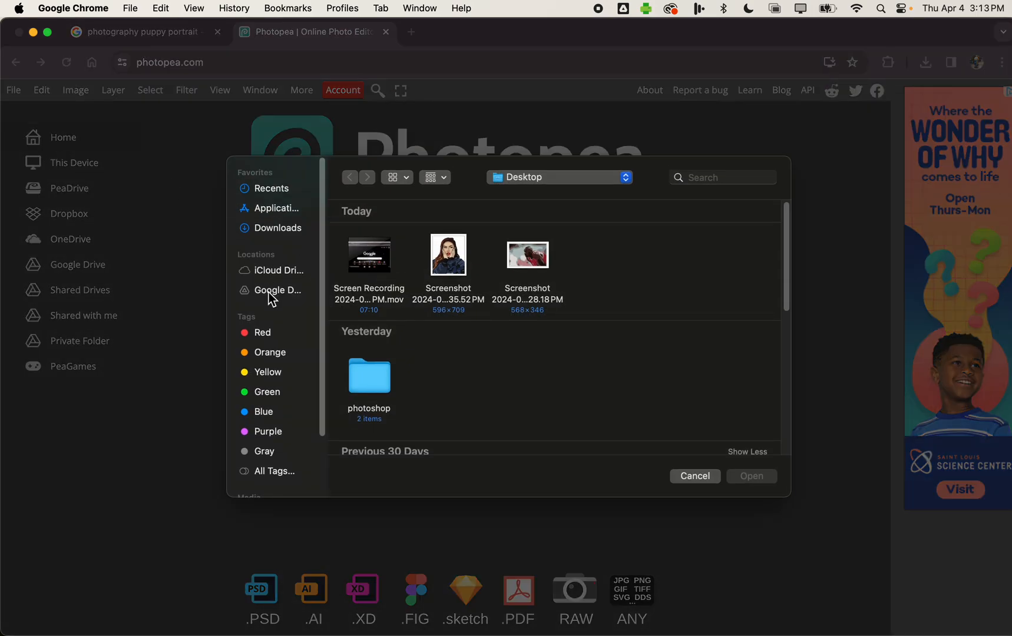
click(270, 291)
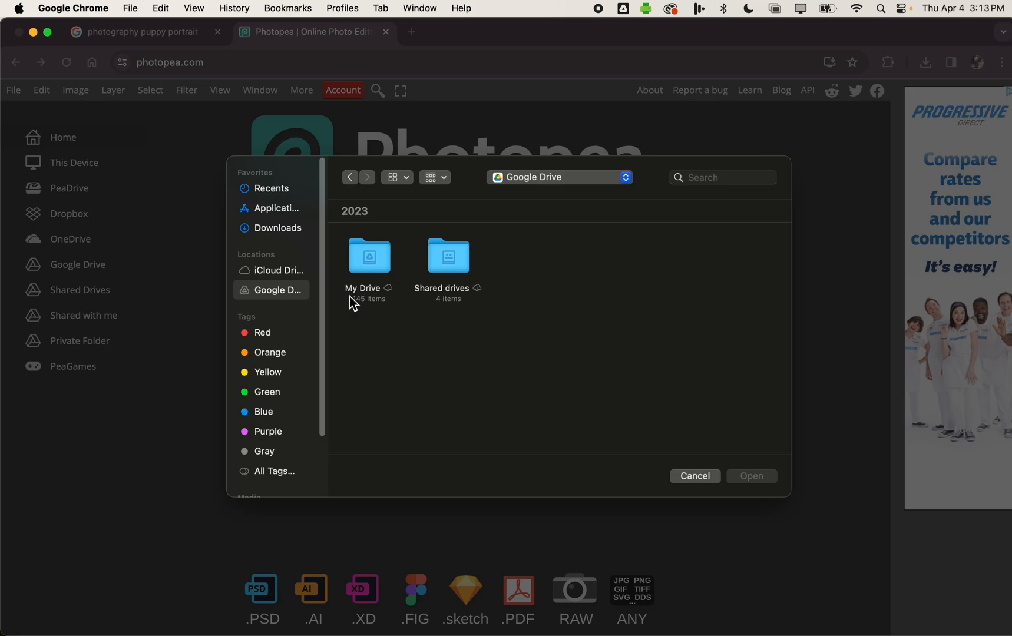
click(699, 479)
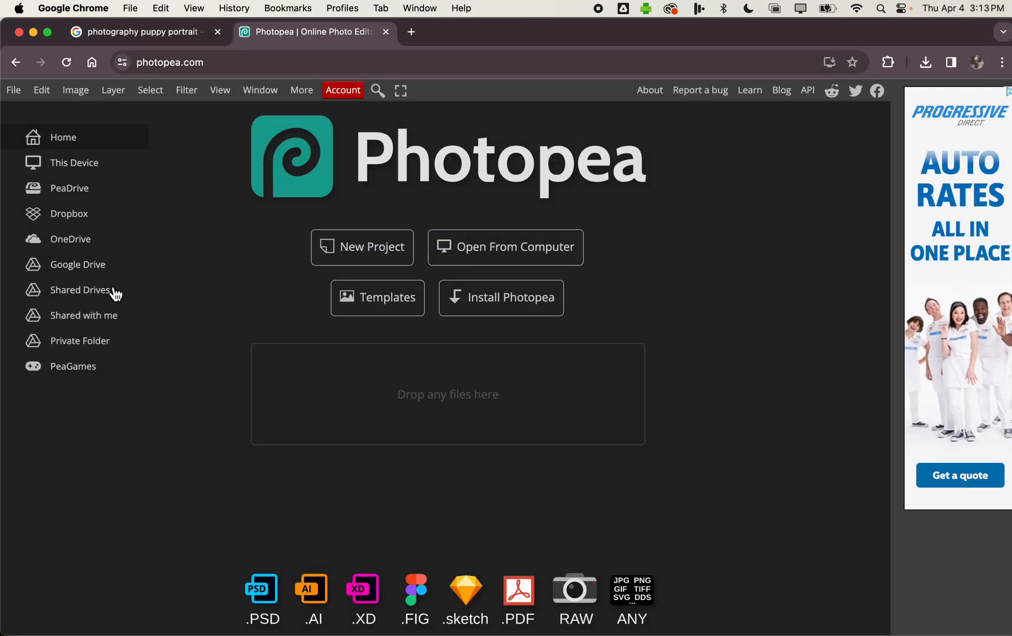
Step: Create a new project from the Letter print preset, 8.5 x 11 in at 300 DPI with a white background
click(333, 248)
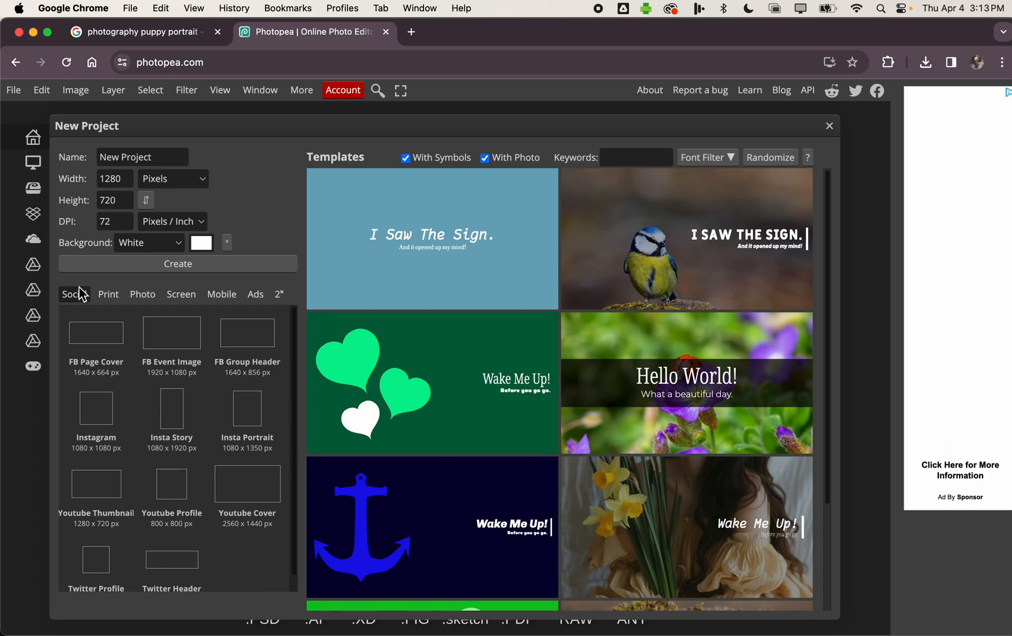
click(115, 297)
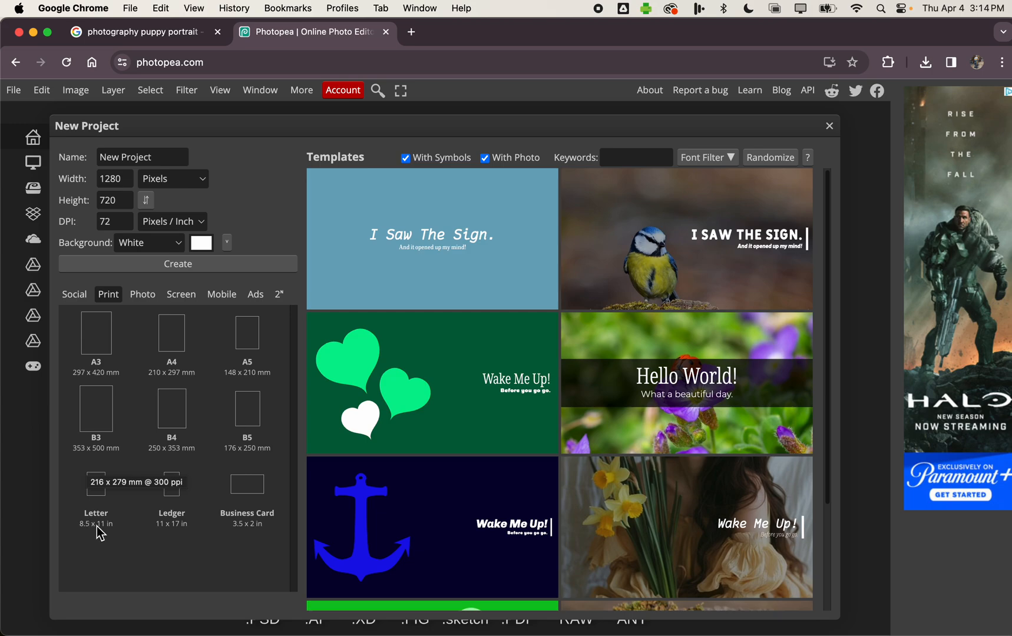
click(98, 500)
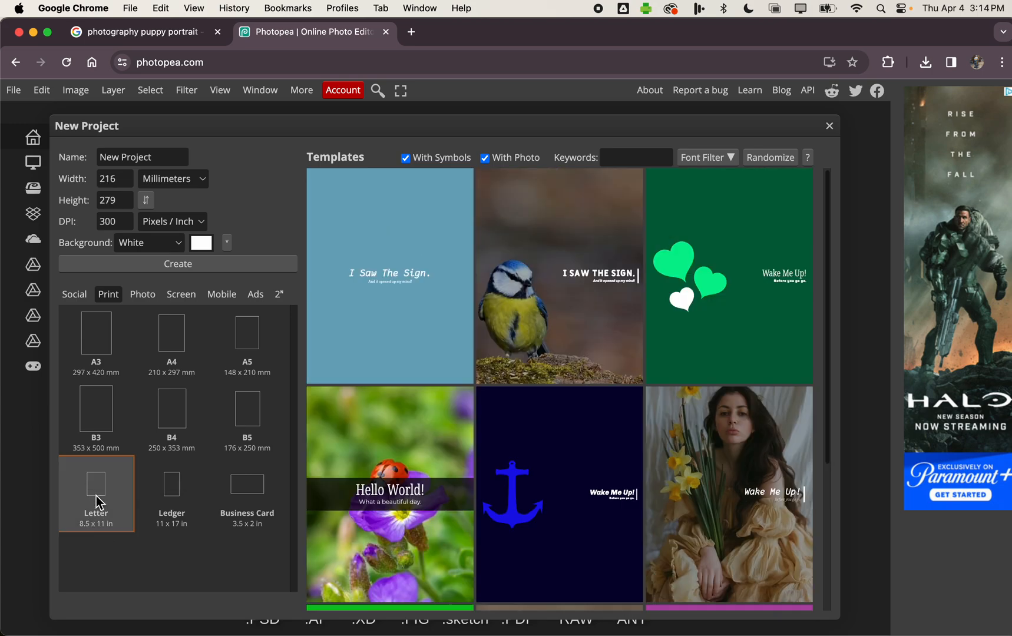
double_click(99, 502)
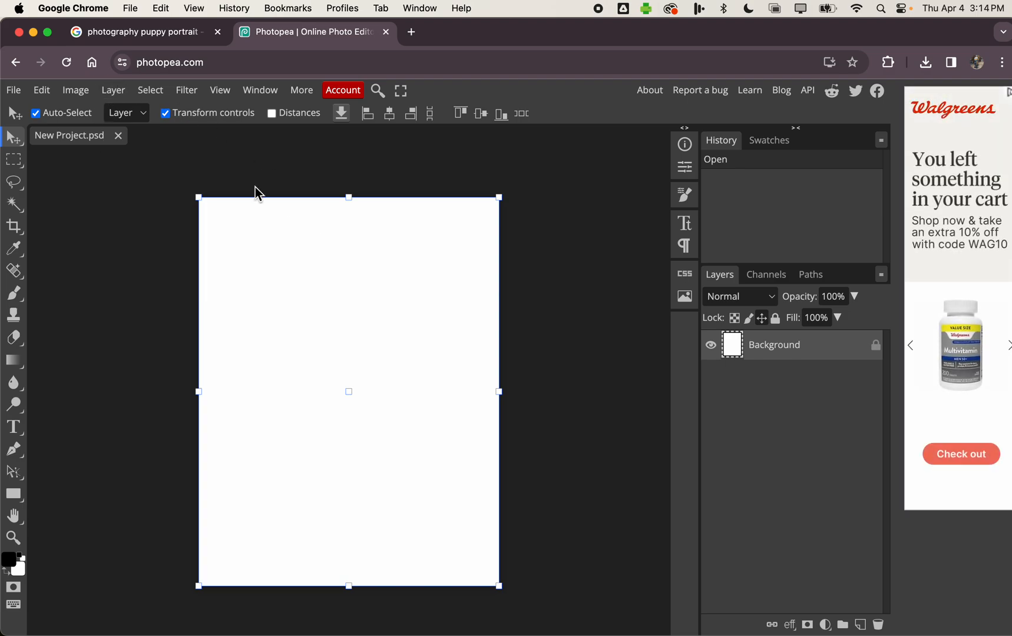
Step: Switch to the Google image results and open the preview of the gray dog holding a tennis ball on a blue background
click(173, 33)
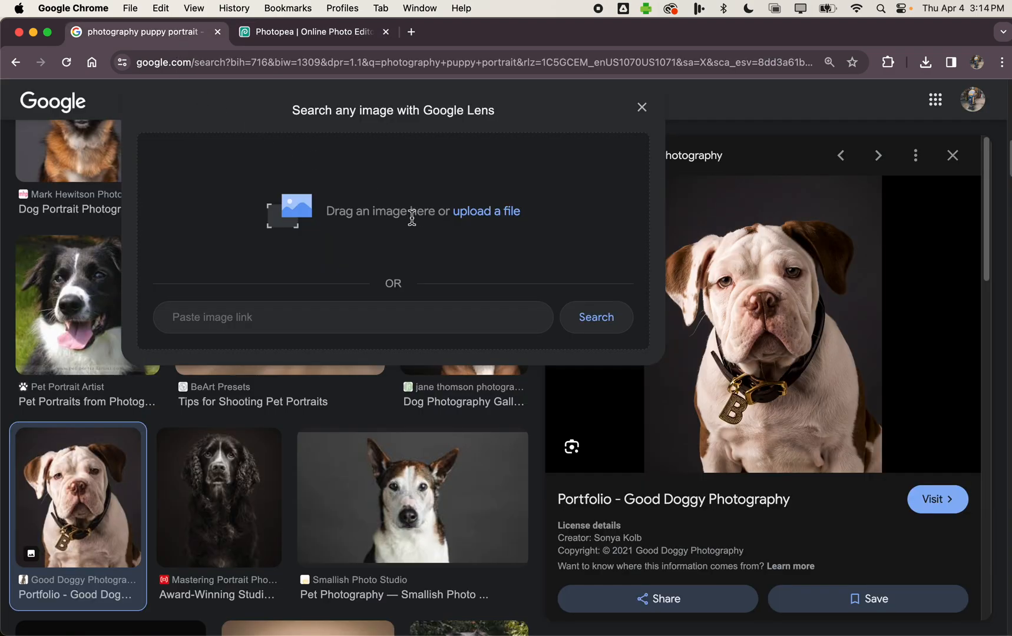
click(642, 109)
scroll(443, 259, up, 5)
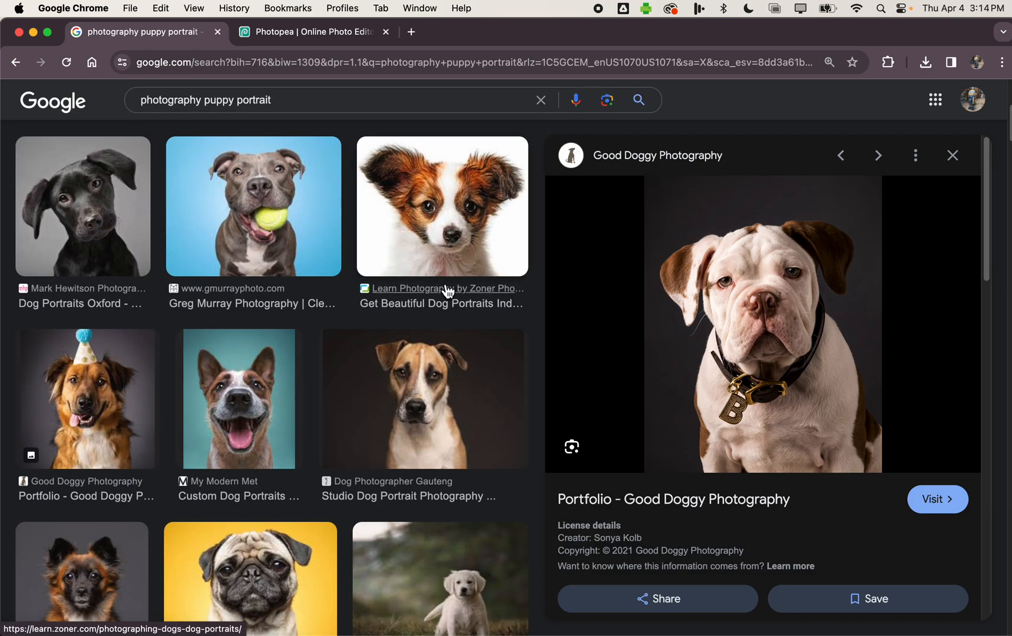
click(247, 199)
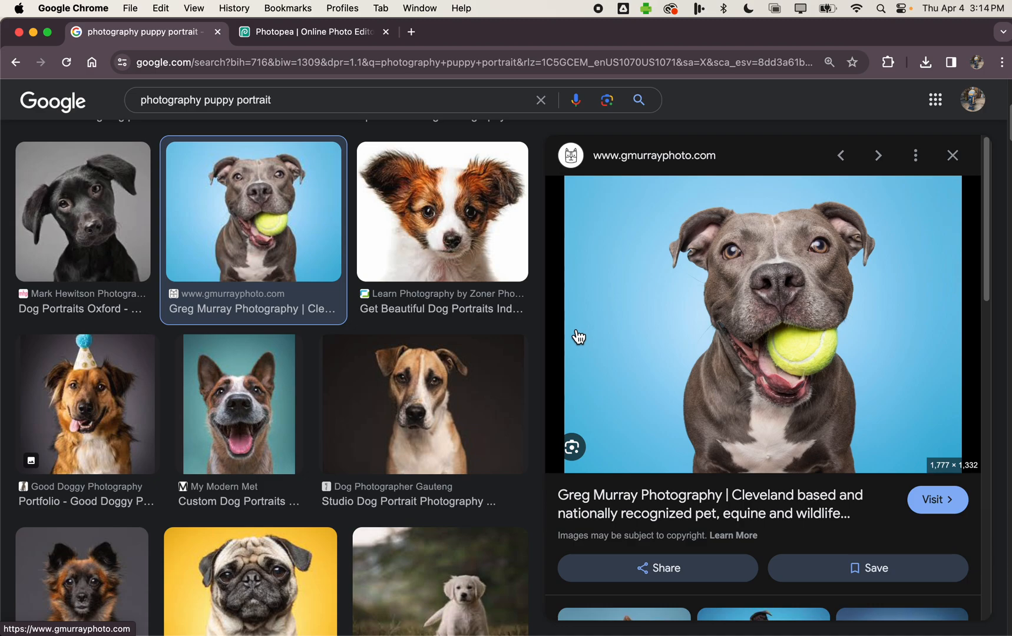
scroll(450, 387, down, 1)
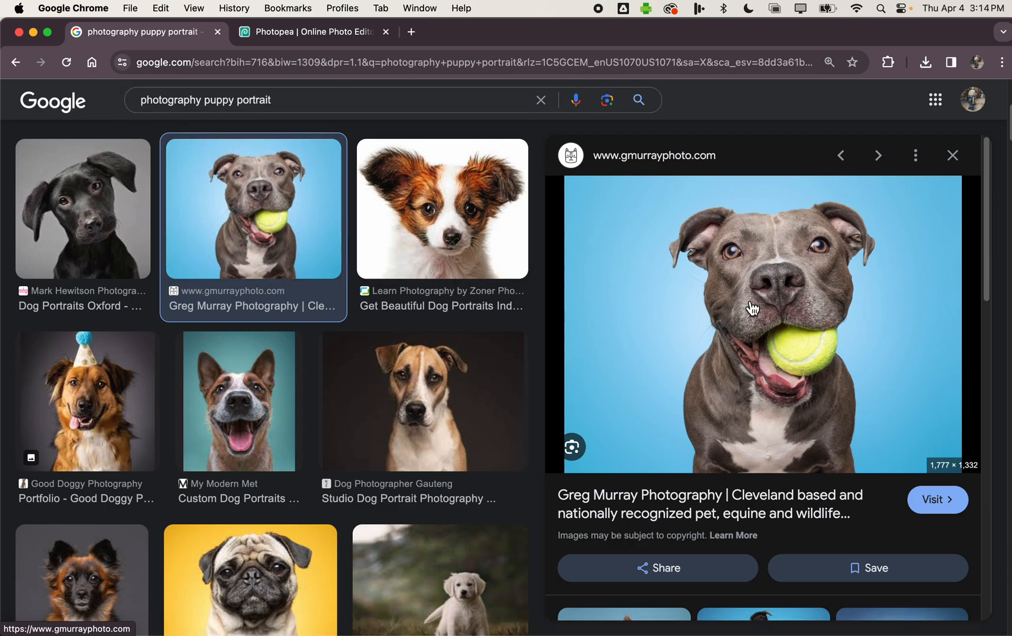
Step: Bring the previewed tennis-ball dog photo from Google into the blank Photopea project as a new layer
drag(752, 309, 368, 111)
drag(325, 26, 332, 319)
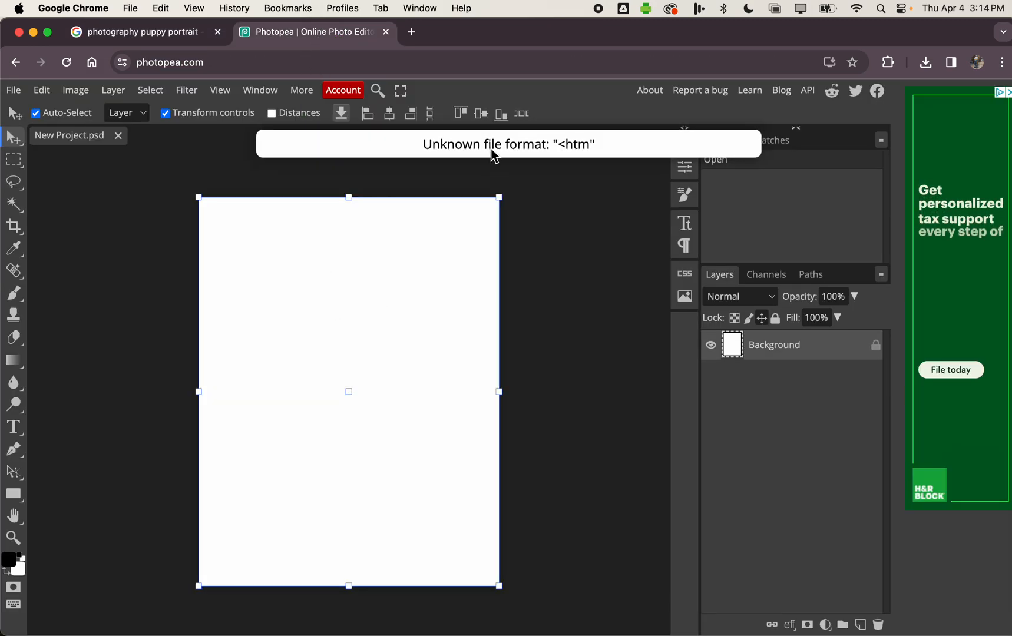
click(194, 32)
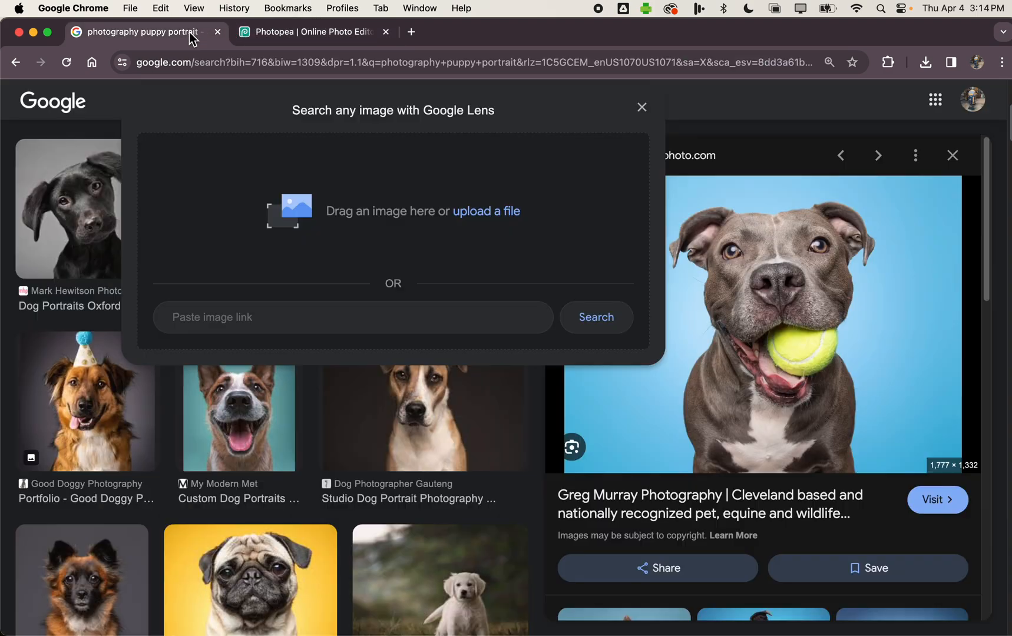
click(646, 116)
drag(327, 241, 358, 391)
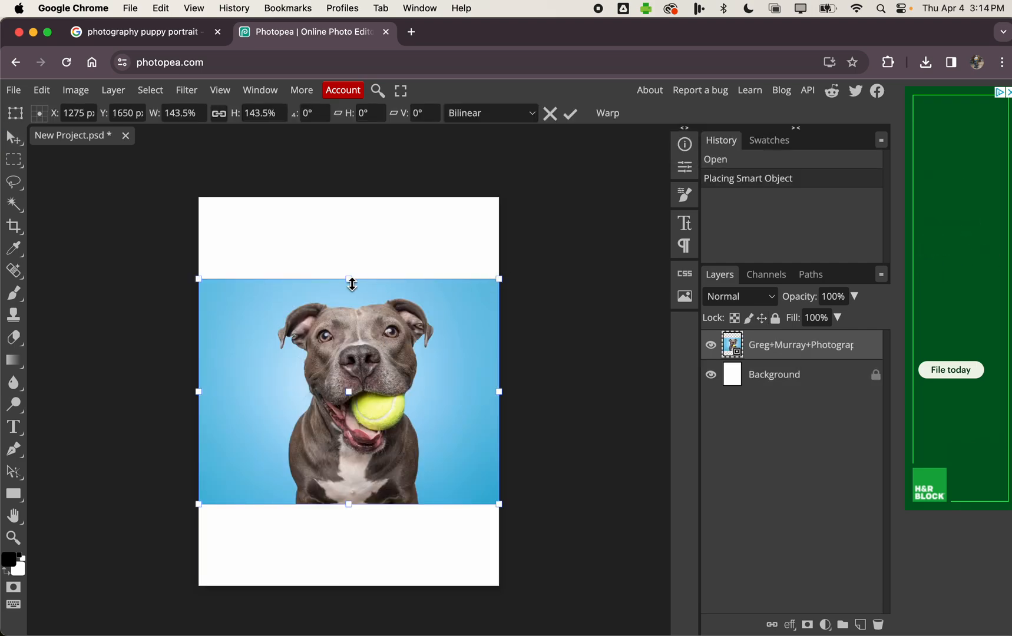
Step: Scale the placed dog photo proportionally to about 255% so it covers the whole page, and apply the transform
drag(348, 278, 375, 205)
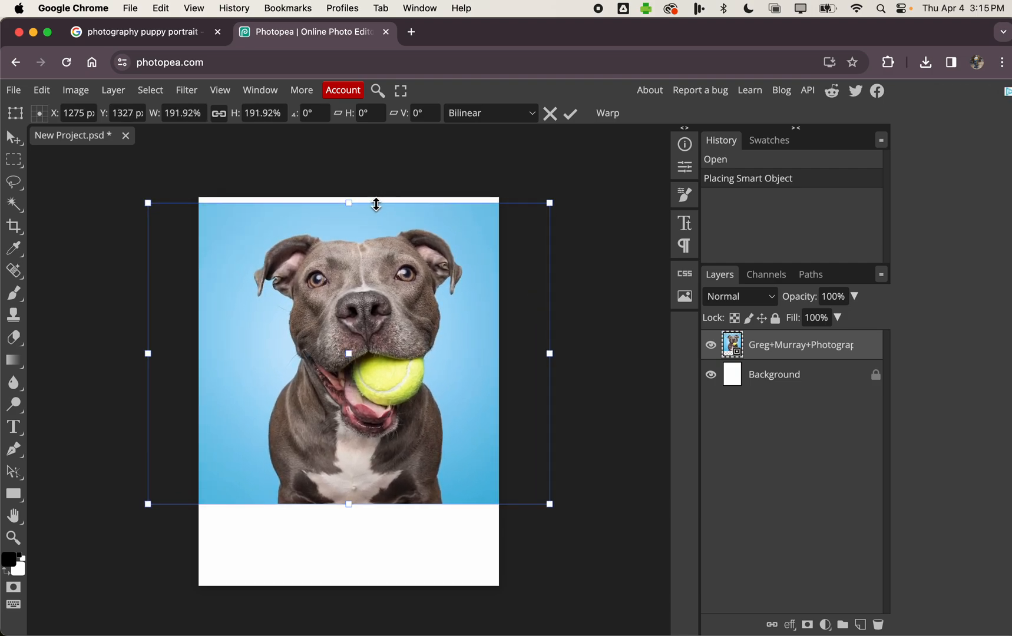
drag(348, 505, 350, 593)
drag(351, 202, 349, 192)
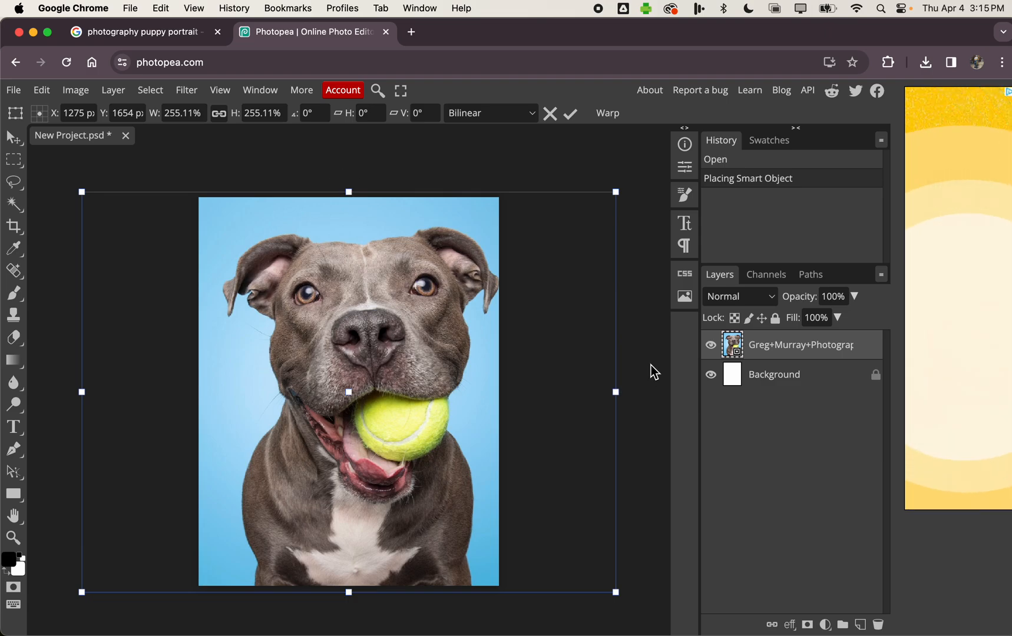
click(571, 115)
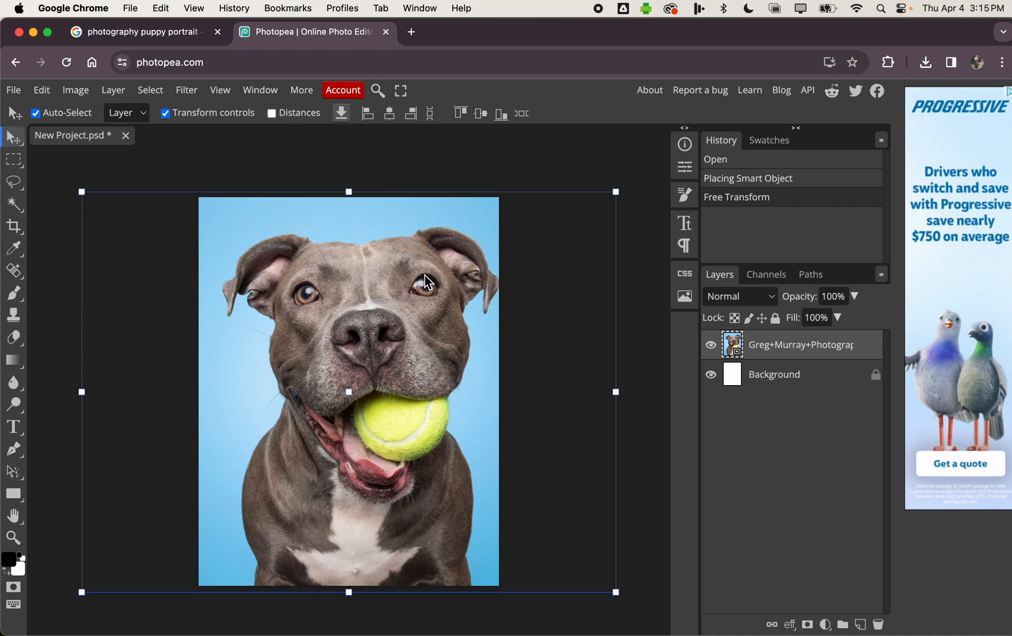
Step: Move the dog photo layer below the Background layer and back above it
drag(804, 355, 801, 401)
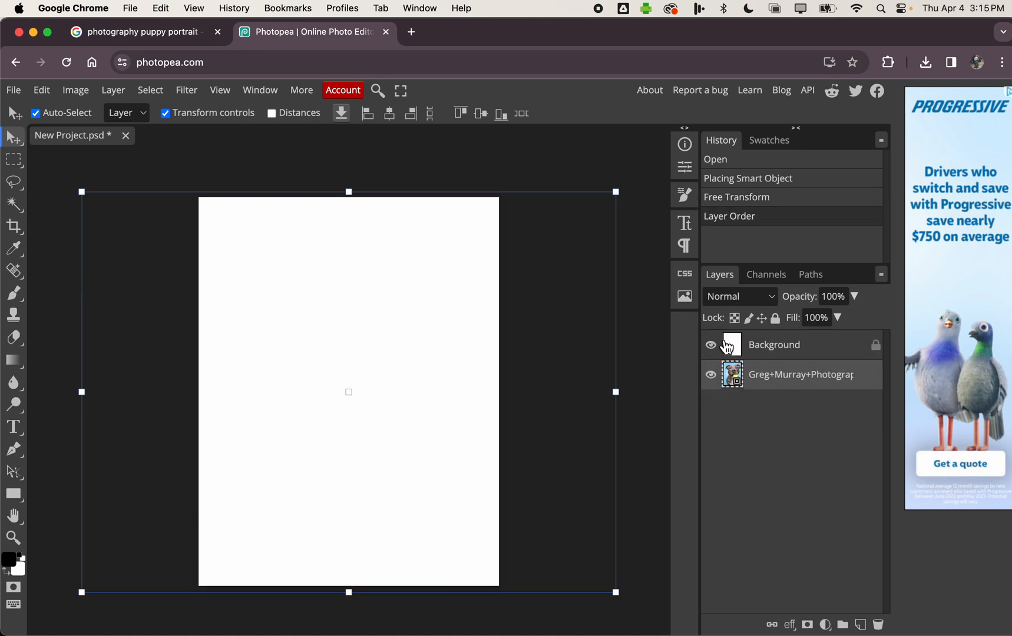
drag(777, 376, 775, 346)
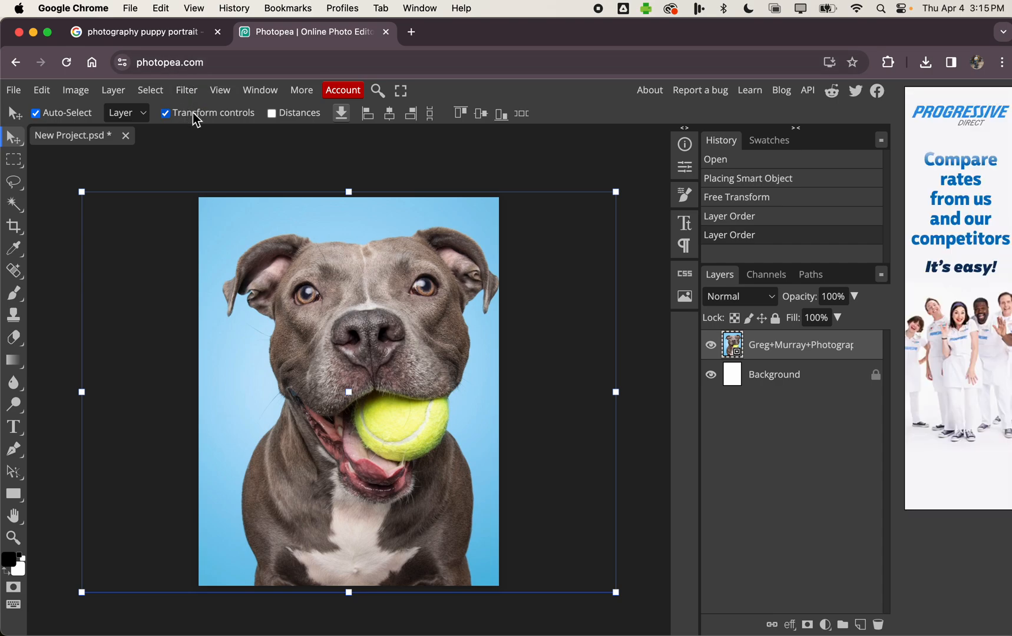
Step: Open the Filter Gallery for the dog photo layer and choose the artistic Cutout filter
click(187, 91)
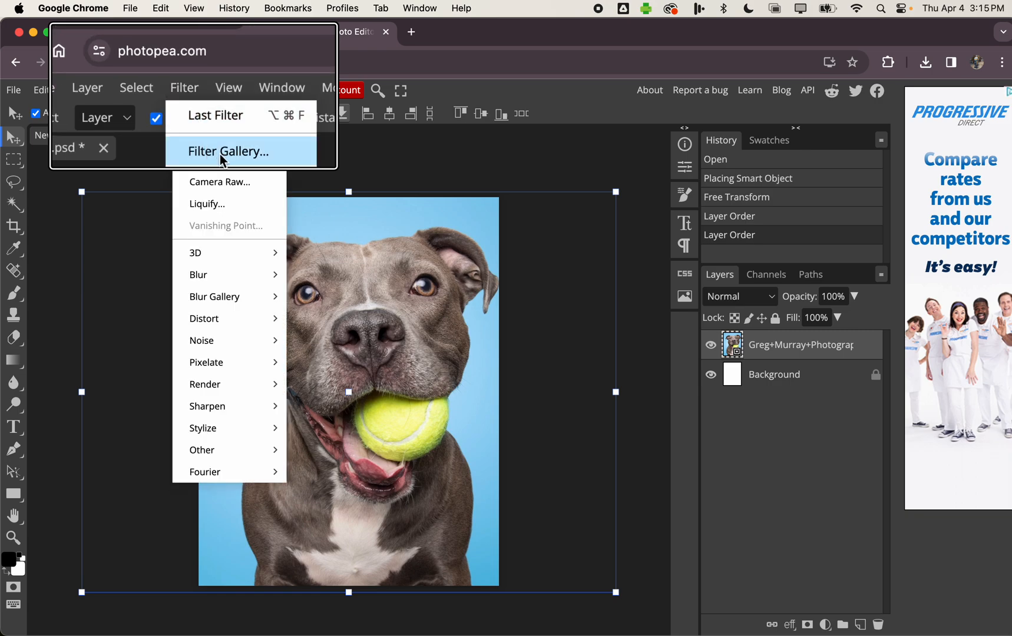
click(212, 134)
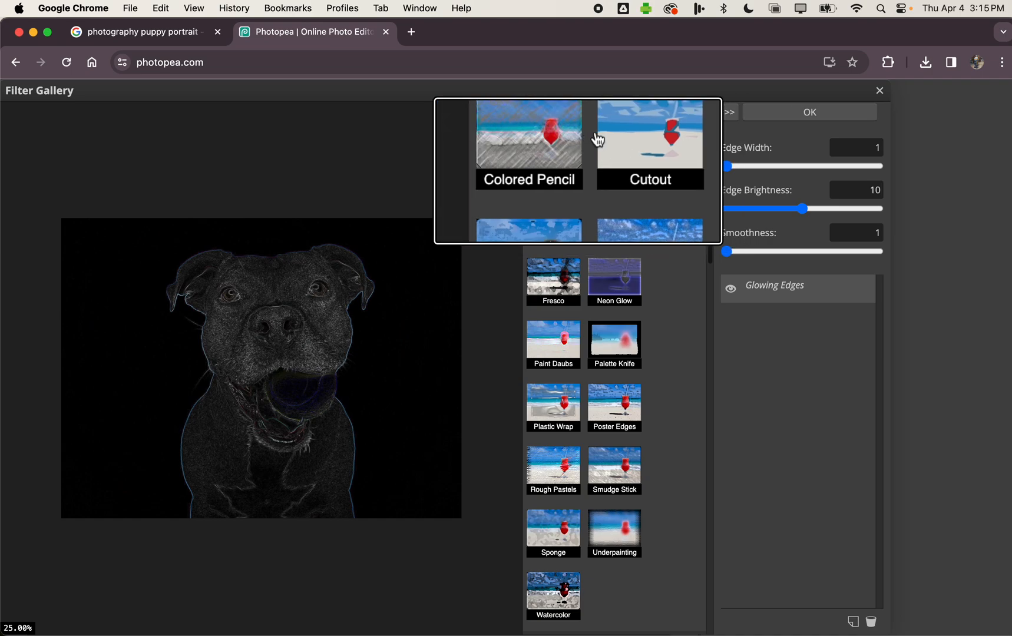
right_click(645, 152)
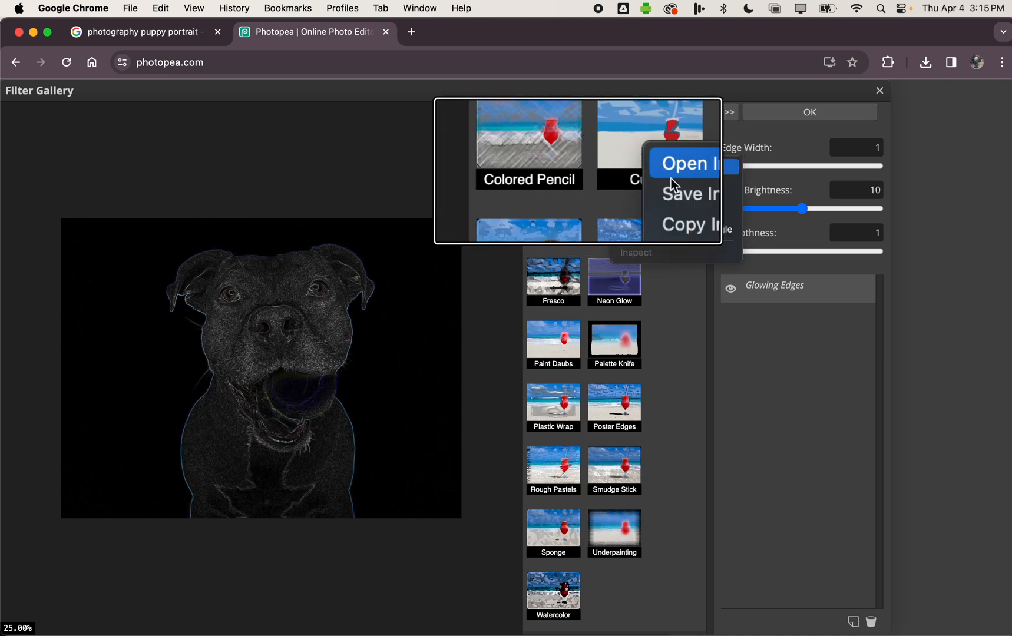
click(627, 147)
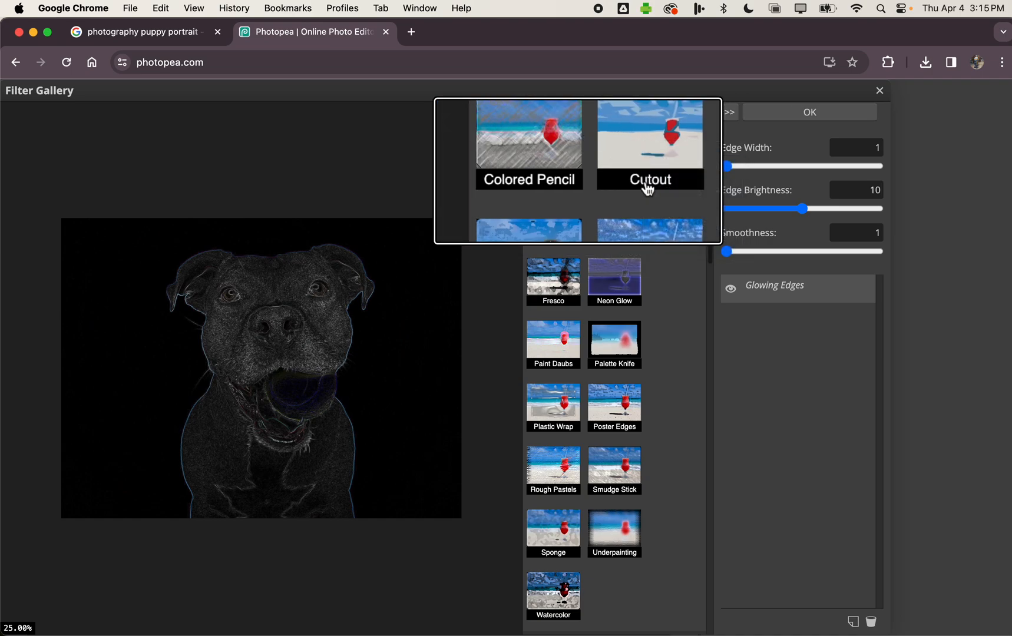
click(609, 185)
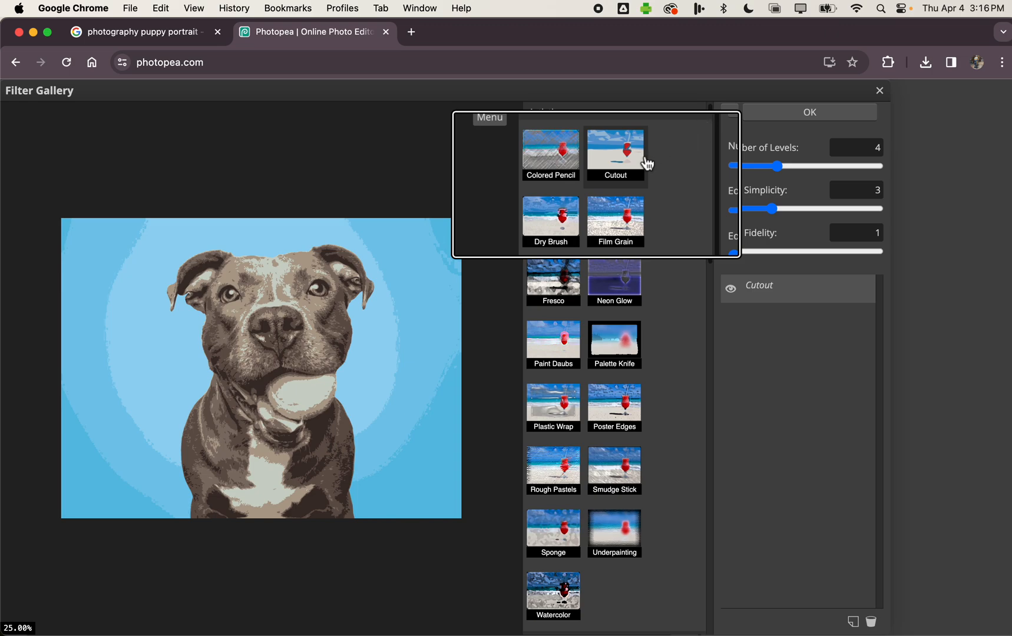
Step: Examine the Cutout preview up close around the dog's face and eye, and at overview size
scroll(198, 300, down, 2)
scroll(199, 297, up, 5)
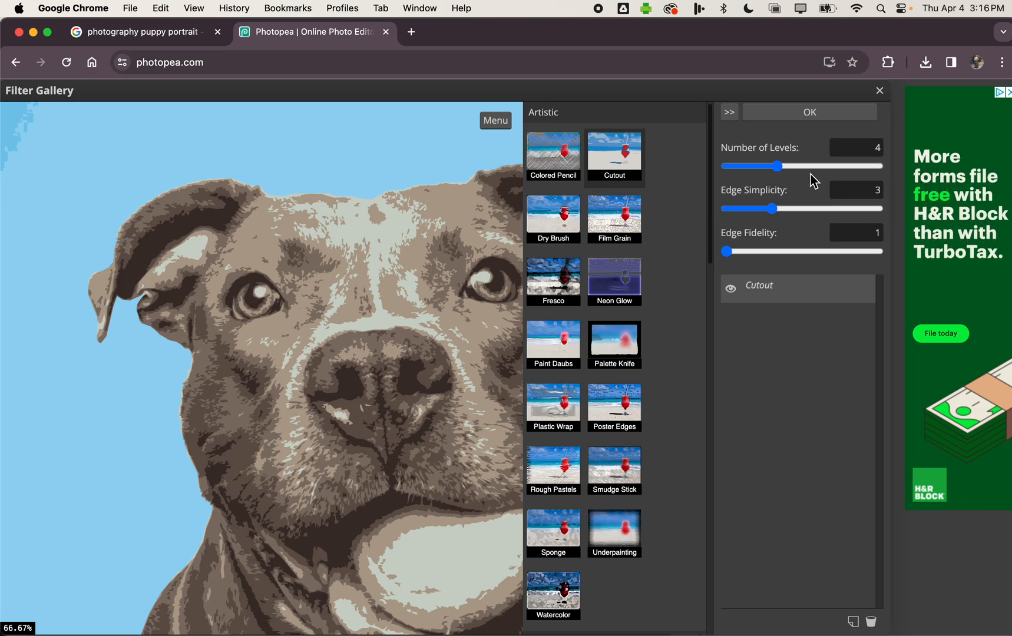
click(853, 147)
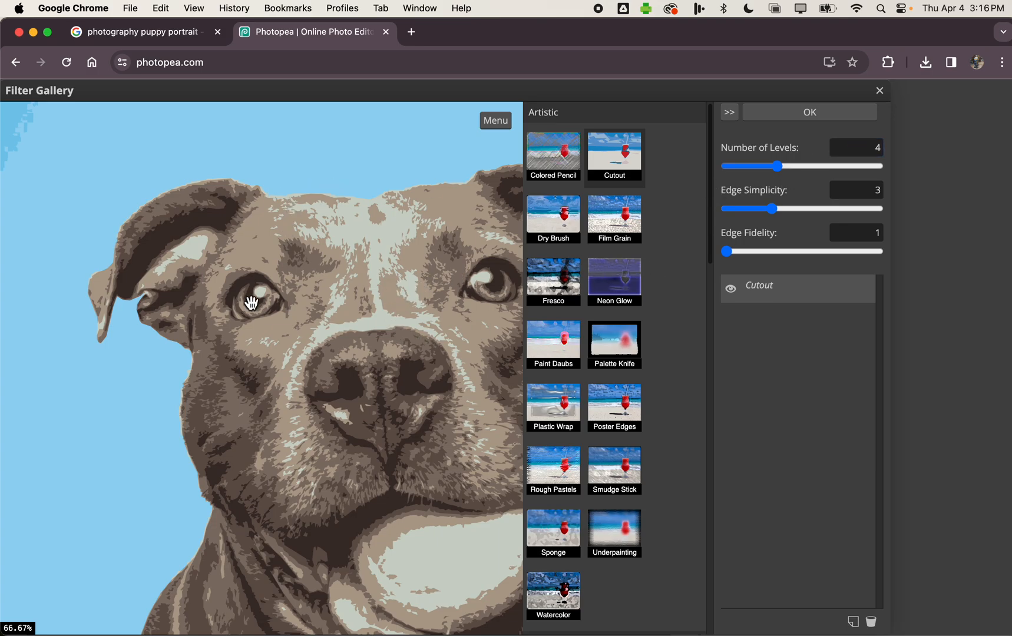
scroll(236, 290, up, 3)
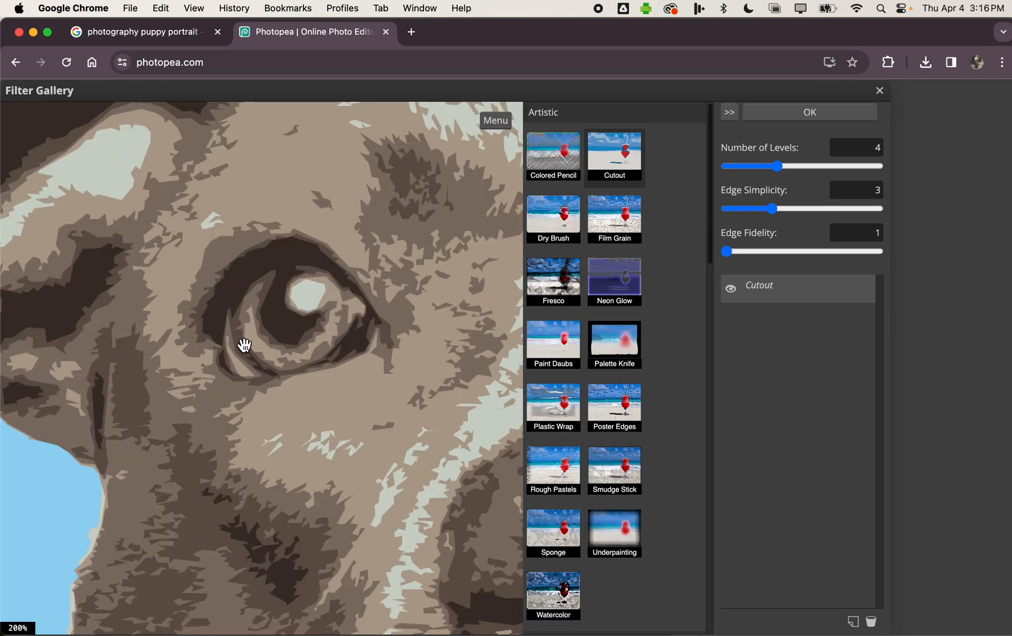
scroll(287, 382, up, 2)
scroll(348, 440, up, 1)
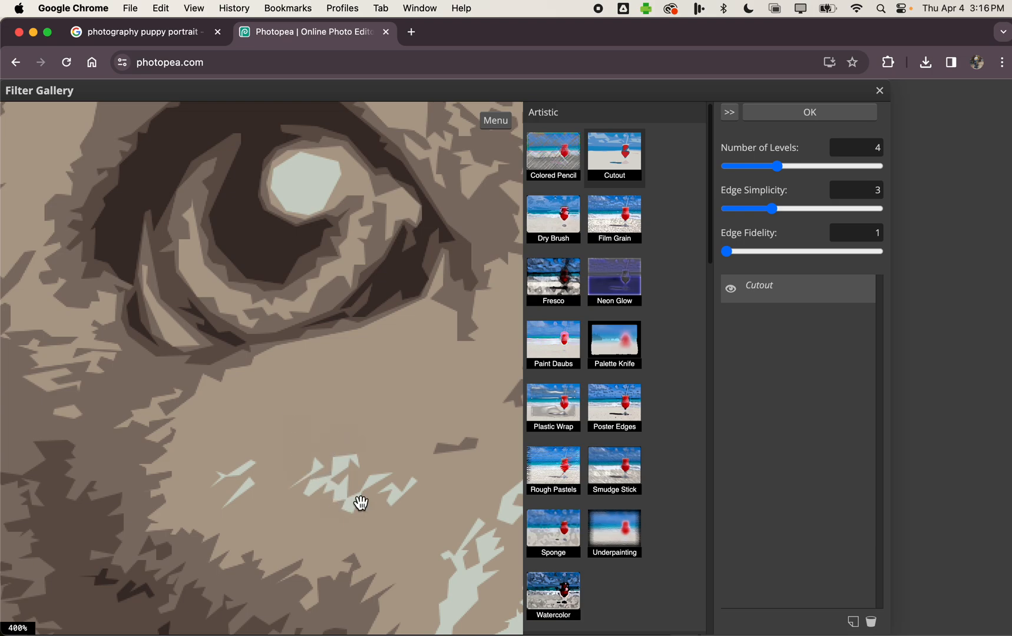
scroll(407, 359, down, 3)
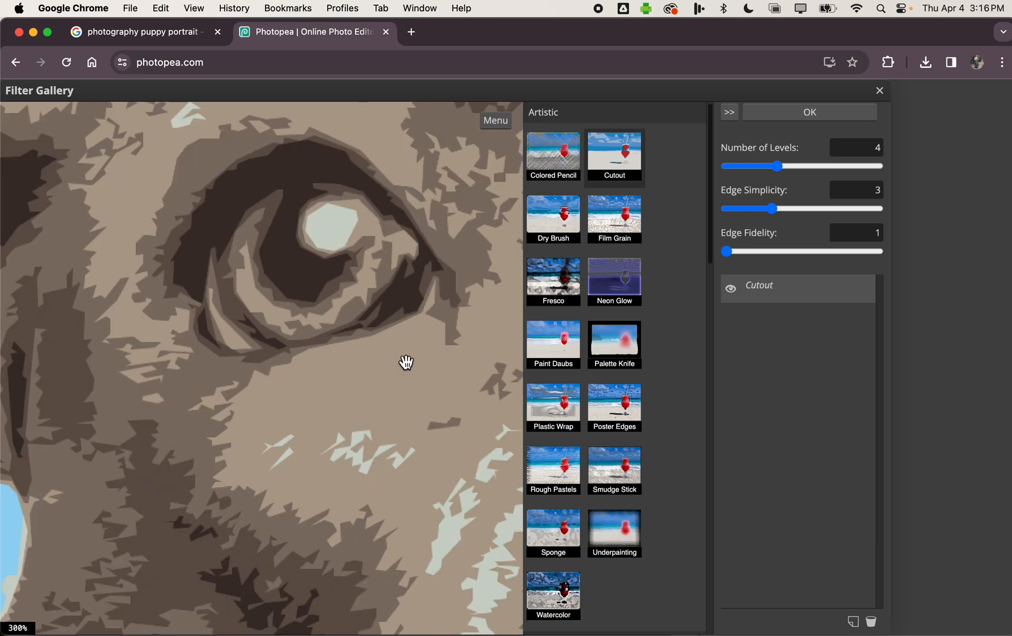
scroll(406, 362, down, 1)
scroll(402, 359, down, 1)
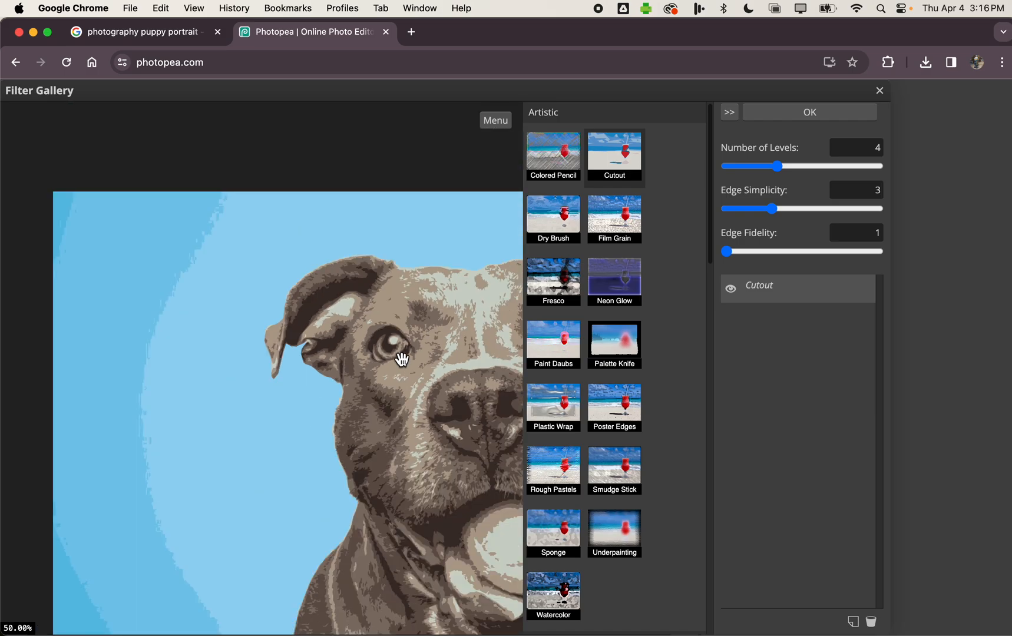
scroll(412, 365, down, 2)
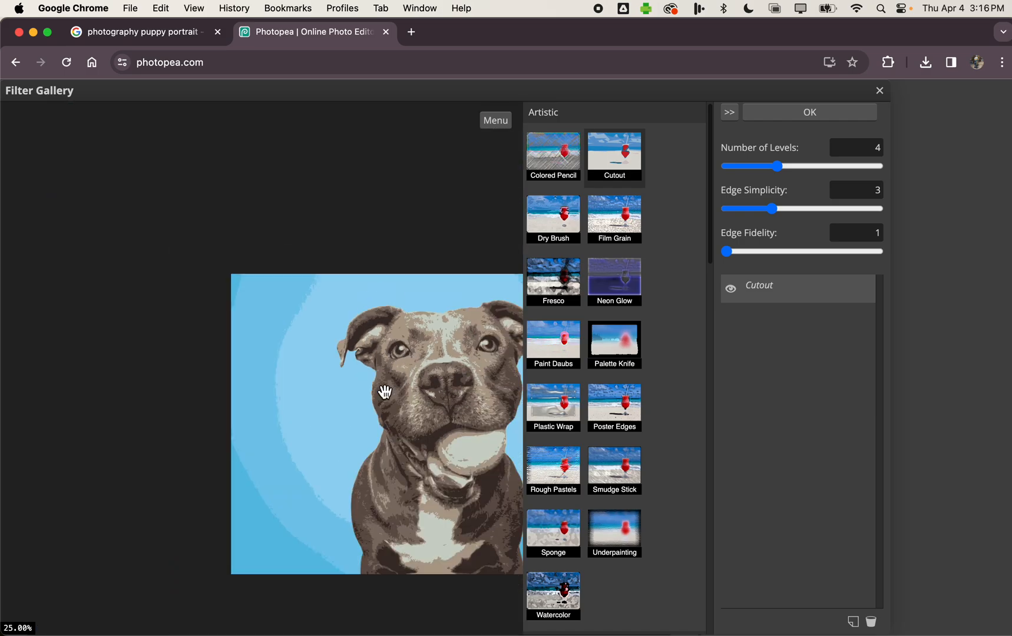
Step: Try the Cutout filter with 7 and with 2 levels, comparing the effect around the dog's eye and on the whole image
click(864, 166)
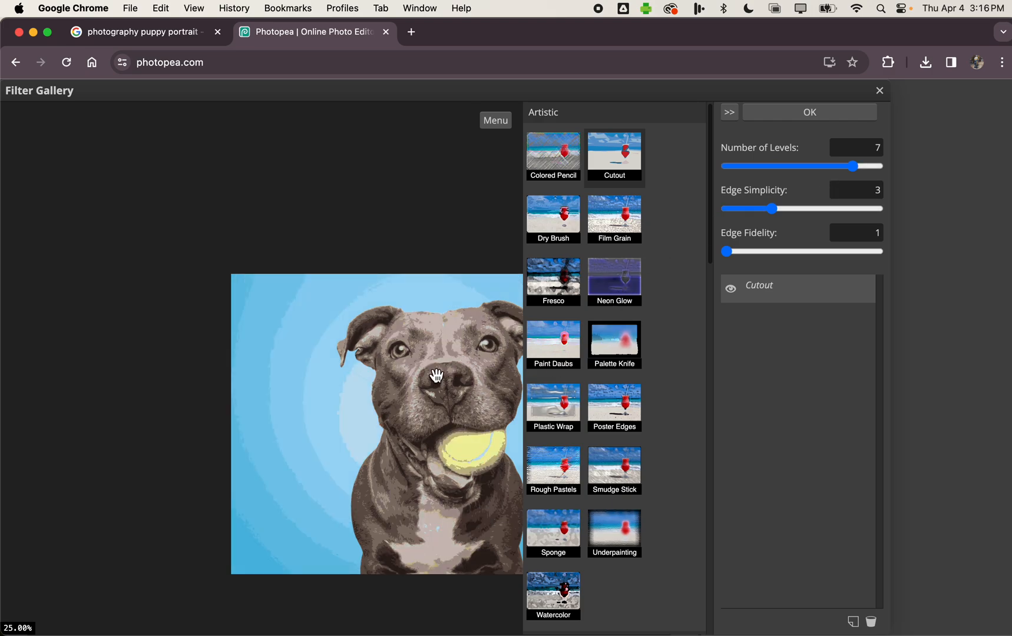
scroll(436, 376, up, 4)
scroll(372, 338, up, 2)
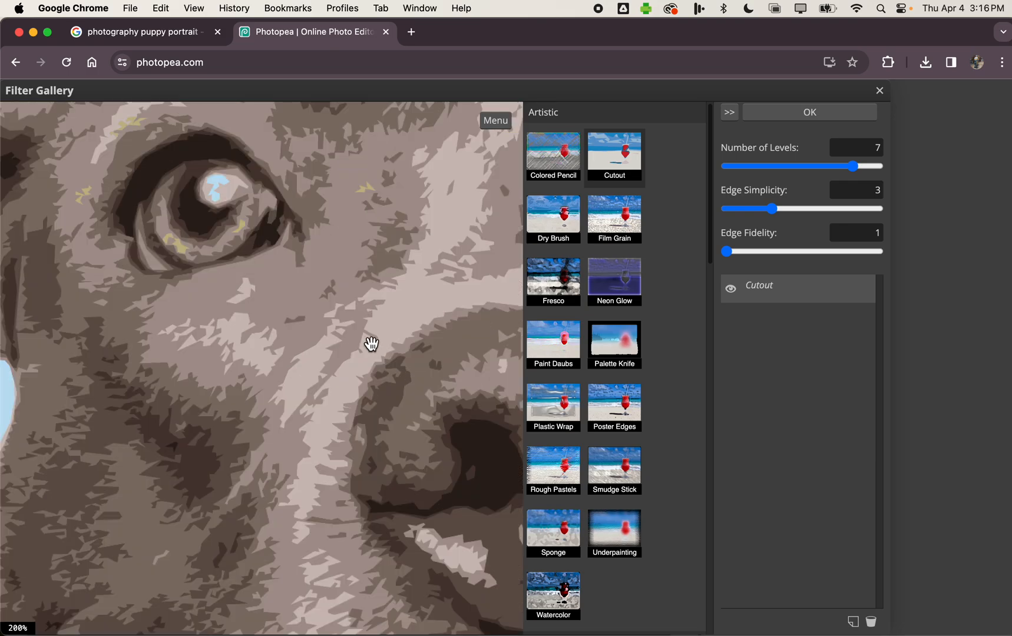
scroll(236, 319, up, 1)
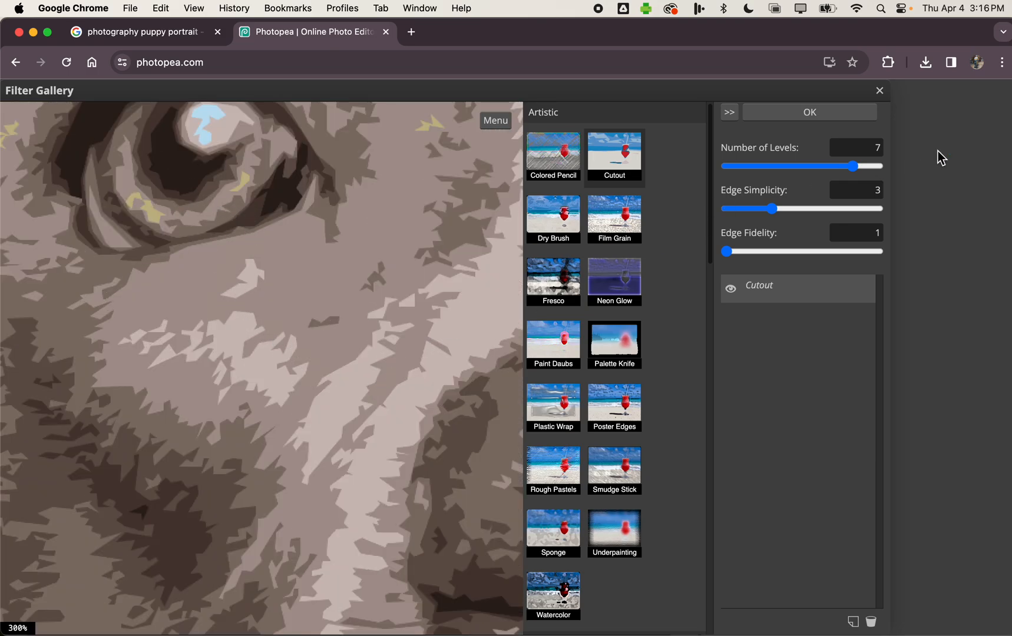
click(740, 172)
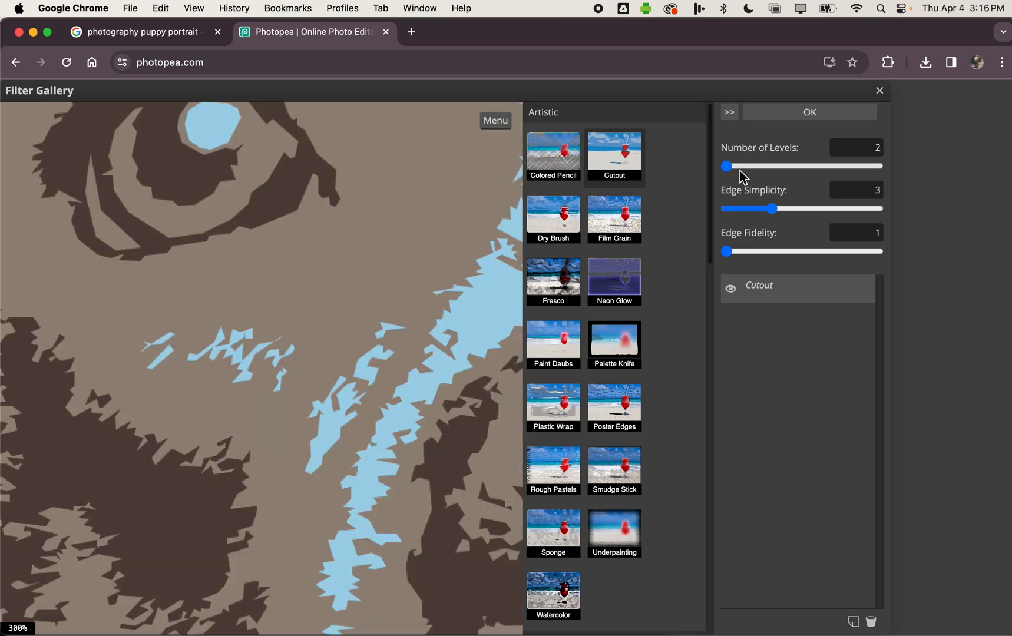
scroll(311, 283, down, 2)
scroll(311, 282, down, 2)
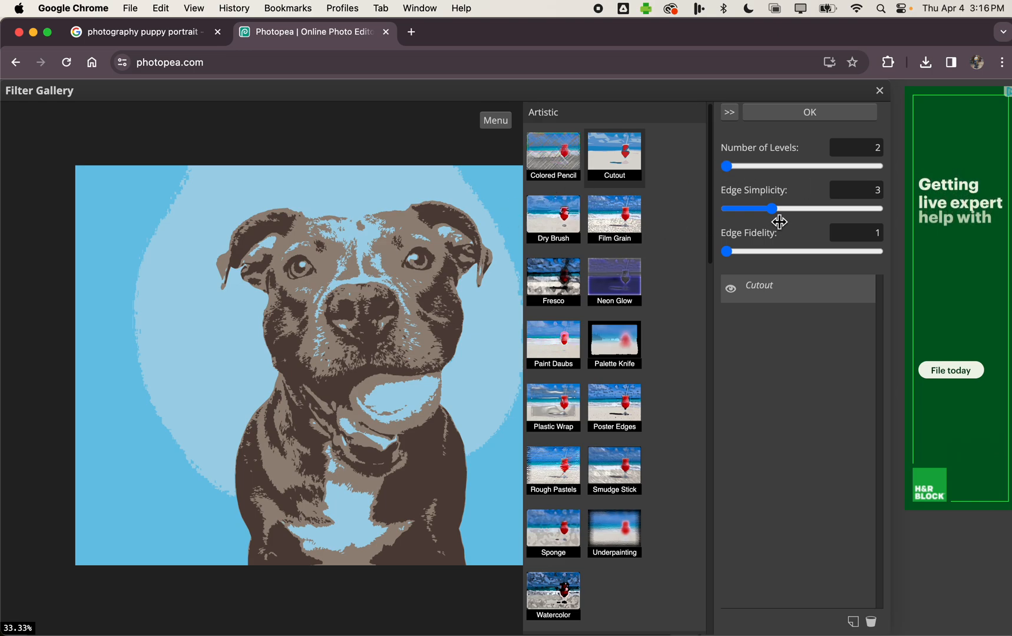
Step: Set the Cutout filter's Number of Levels to 3 and lower Edge Simplicity to 2 and further to 0
click(751, 166)
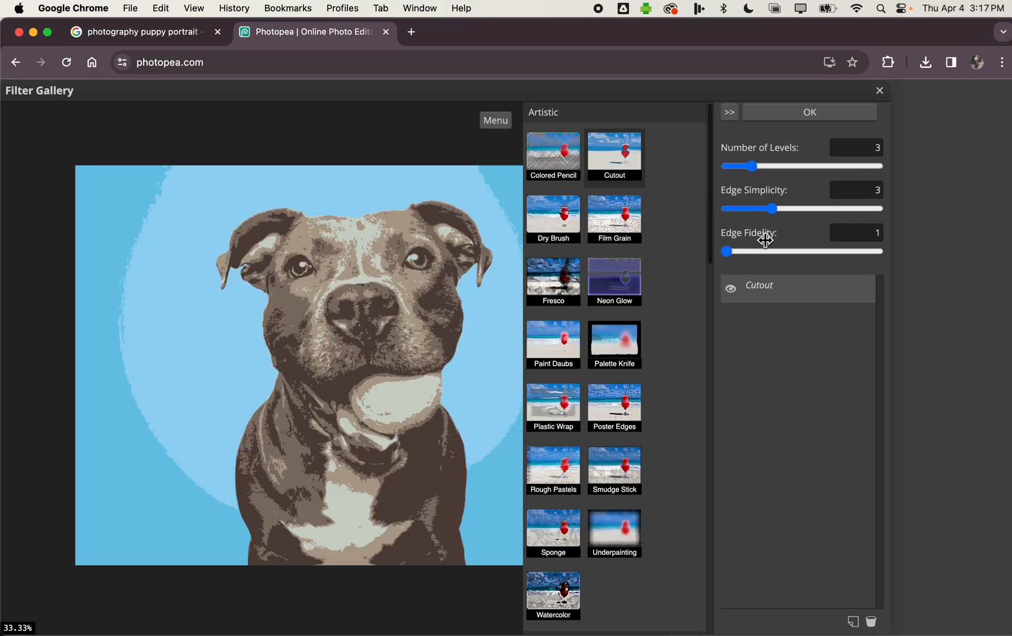
scroll(414, 273, up, 5)
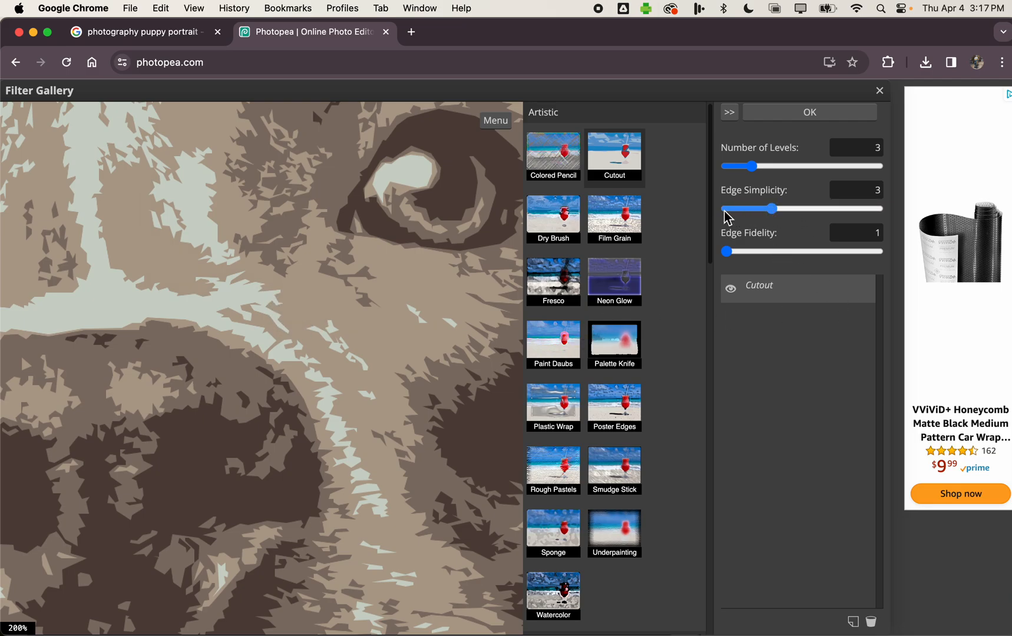
click(756, 210)
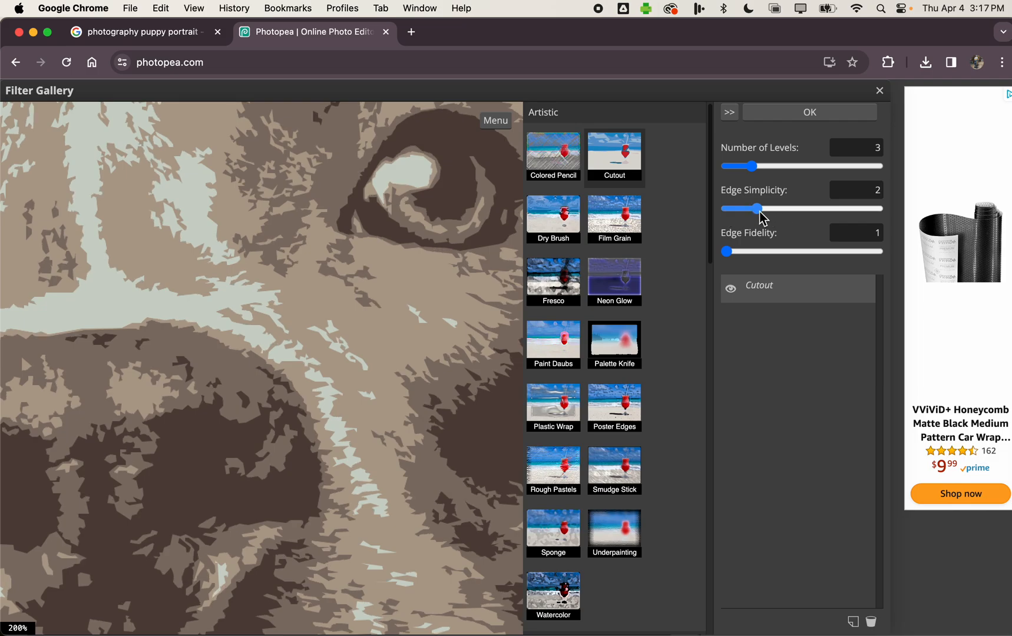
click(729, 210)
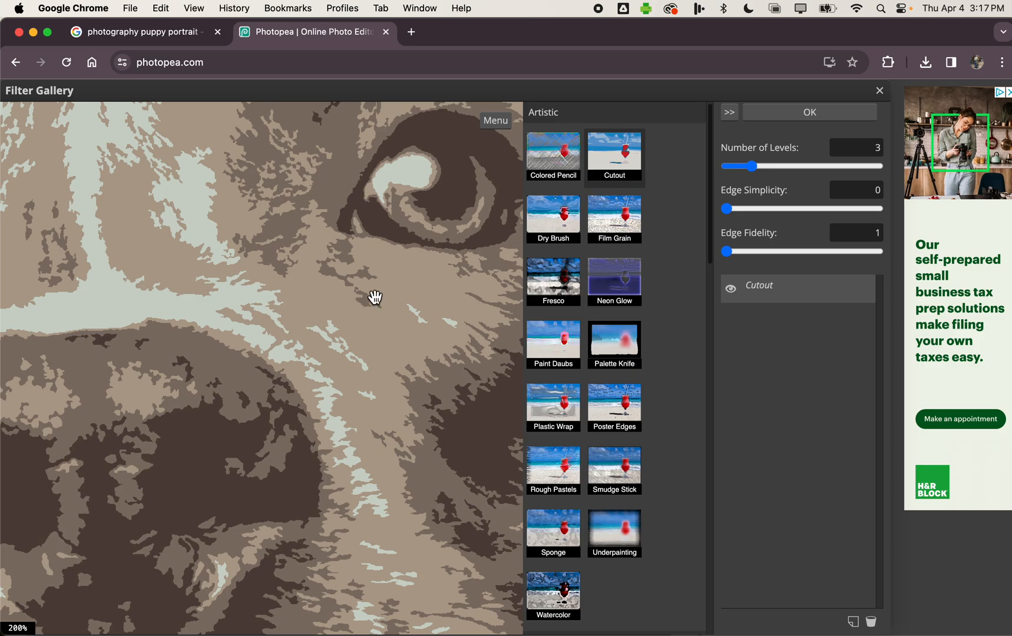
Step: Set the Cutout filter's Edge Simplicity to 5 and Edge Fidelity to 2, and apply the filter to the dog photo layer
click(866, 212)
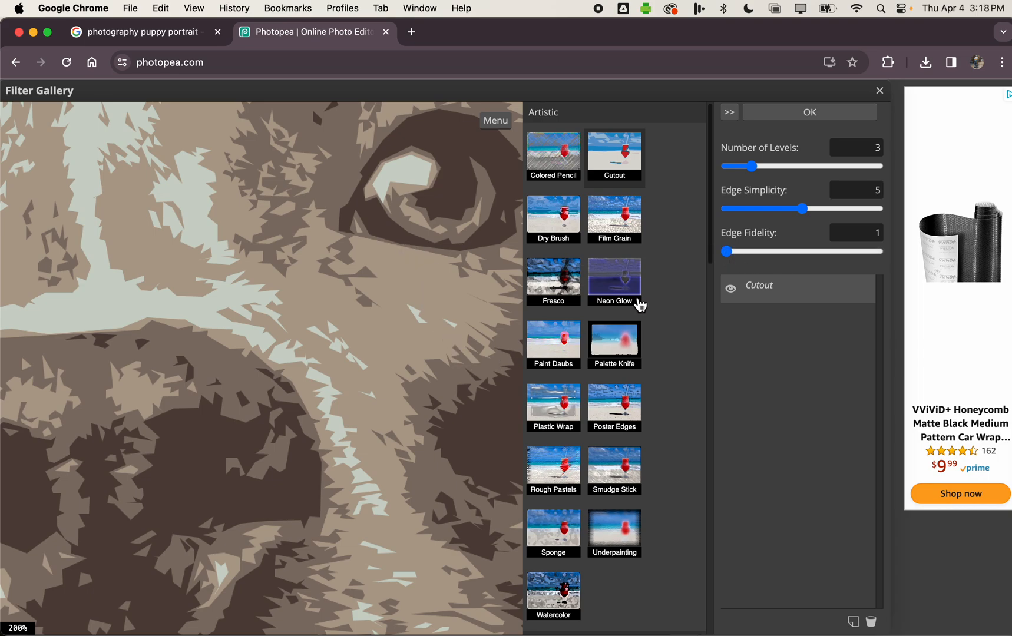
click(774, 253)
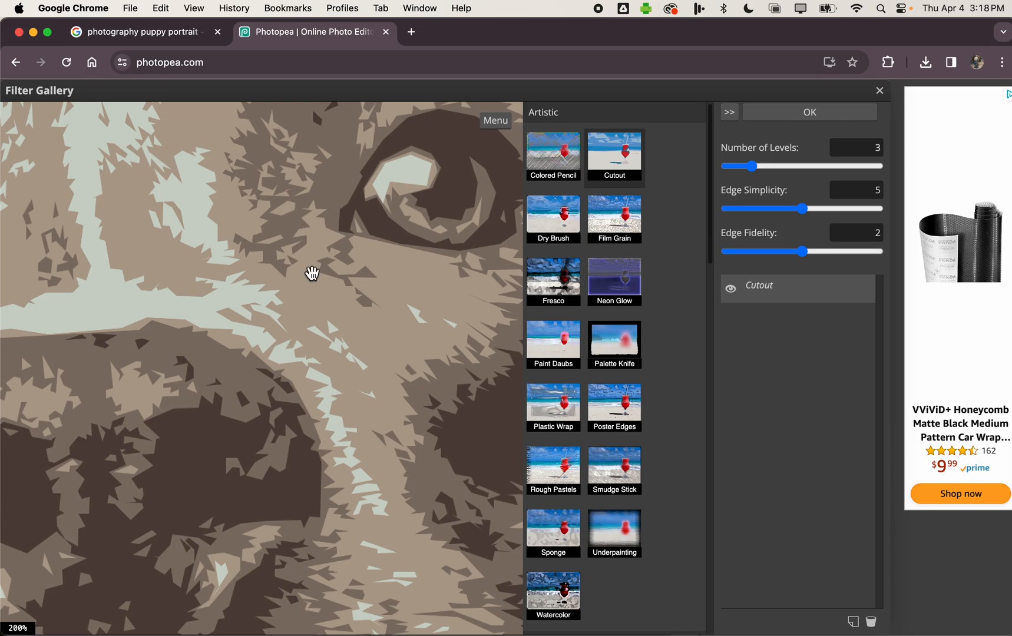
scroll(177, 365, down, 4)
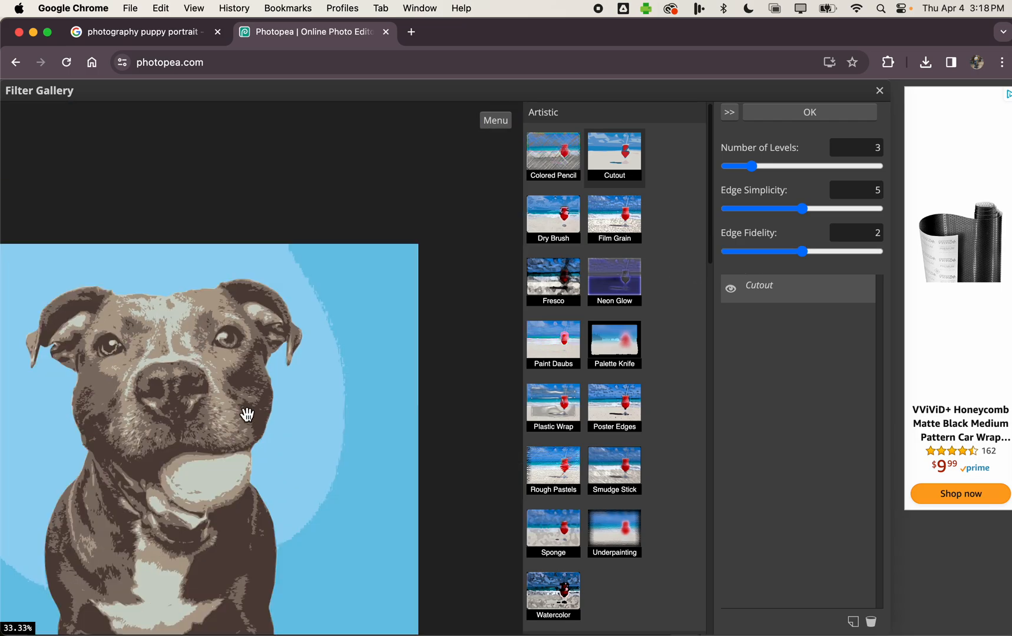
click(787, 114)
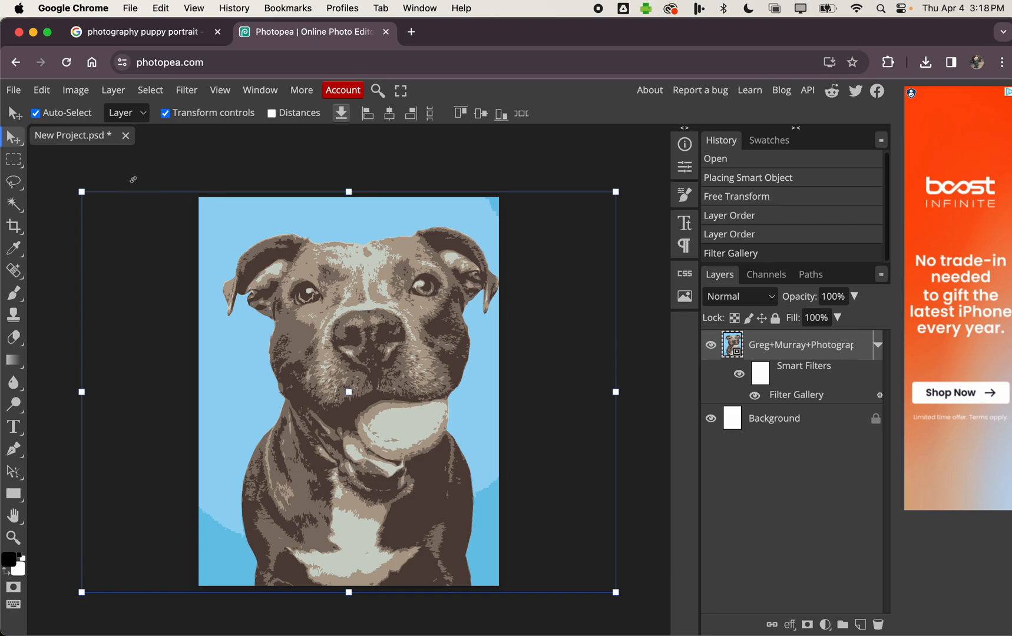
Step: Export the filtered dog image as a JPG file and save it to the computer
right_click(16, 97)
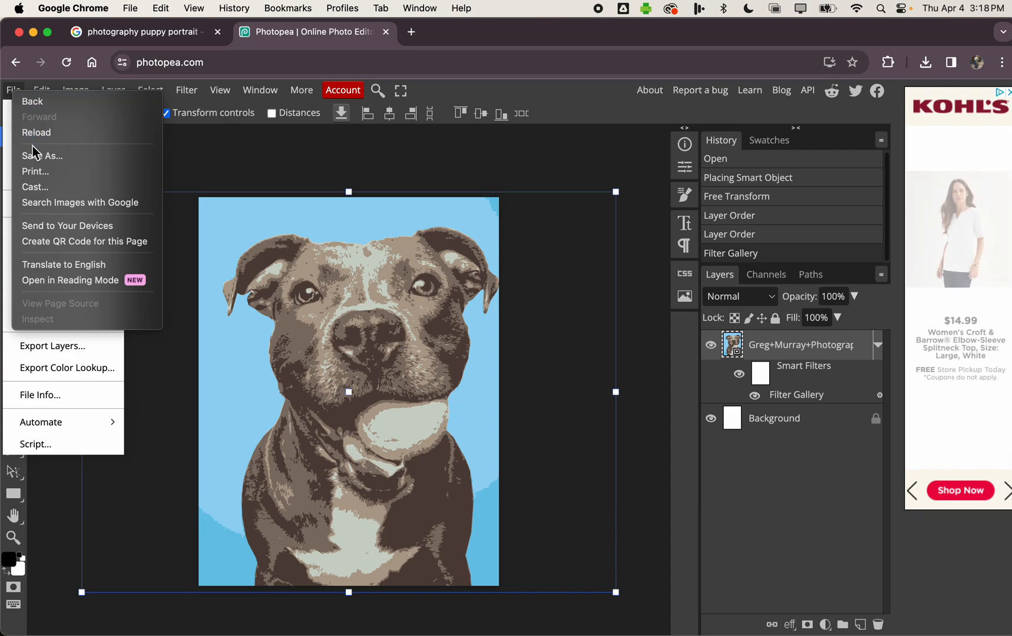
click(182, 170)
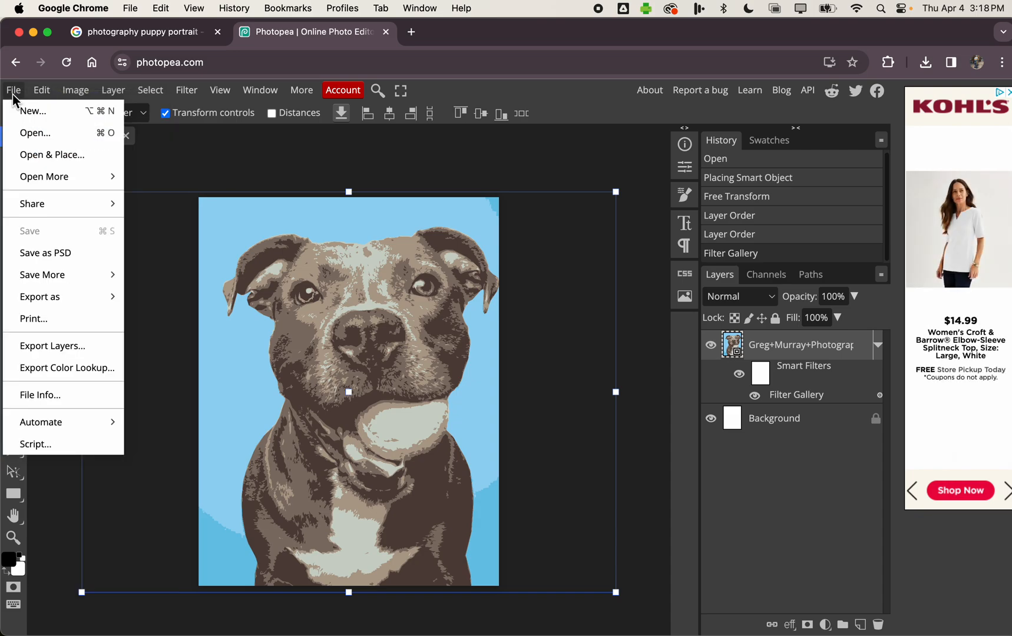
mouse_move(52, 298)
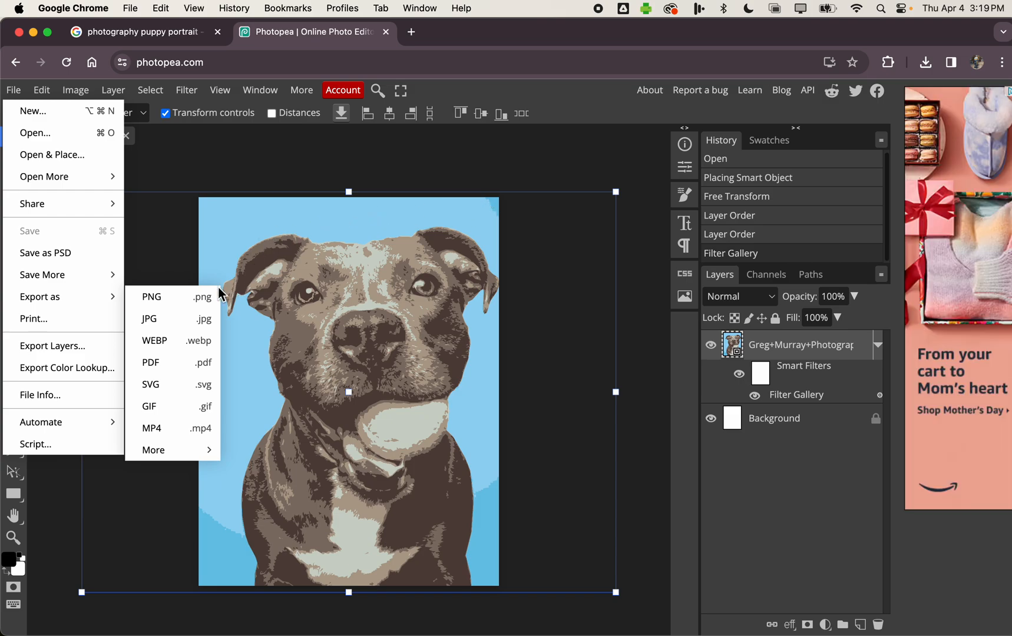
click(173, 321)
click(552, 344)
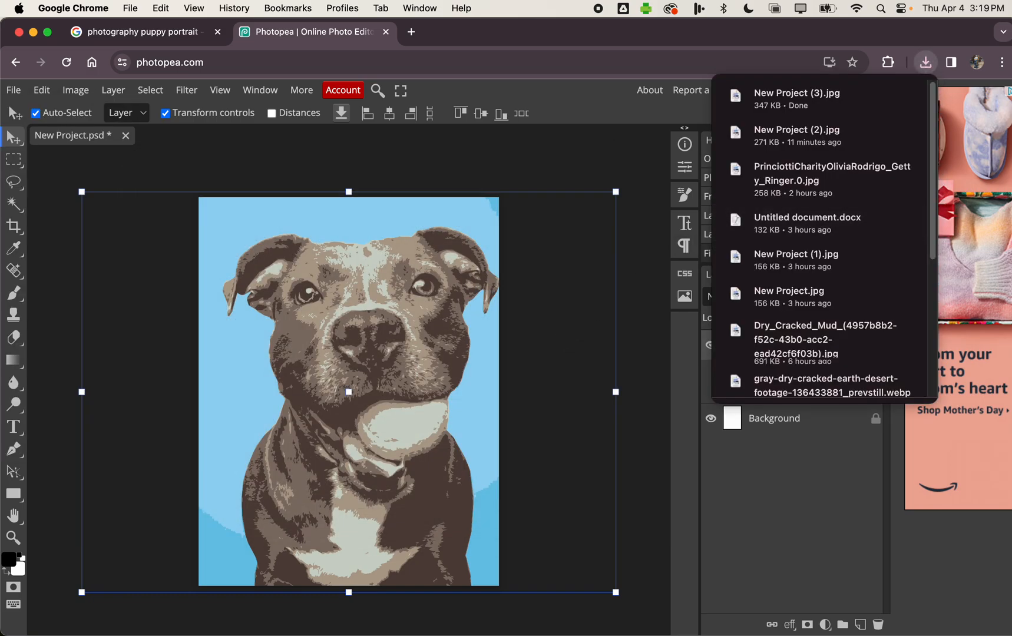
Step: Open the downloaded New Project (3).jpg in Preview, print it with the default settings, and close it to return to Photopea
click(796, 111)
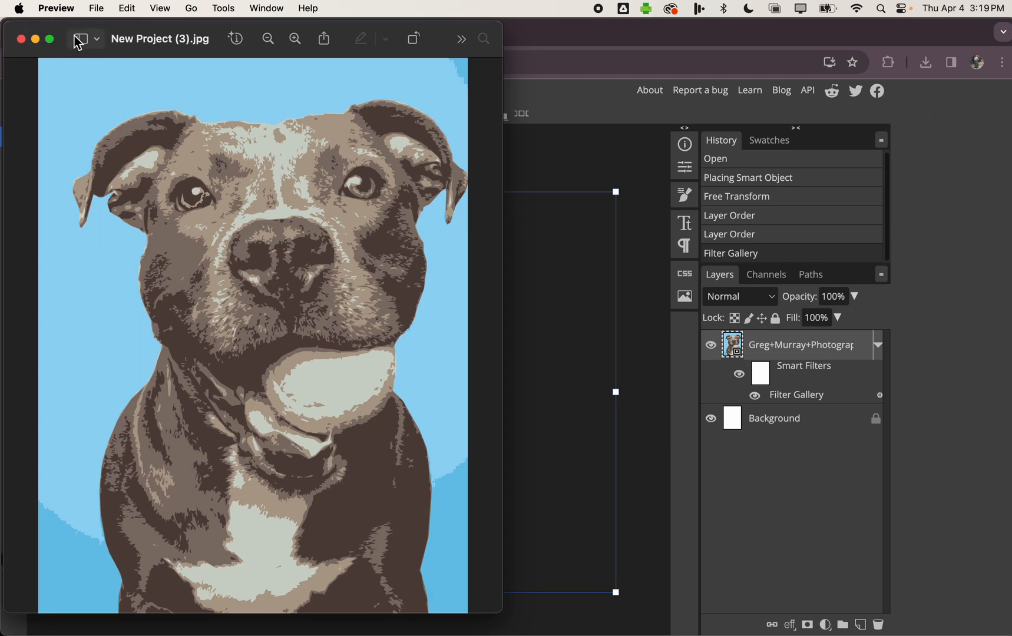
key(super+p)
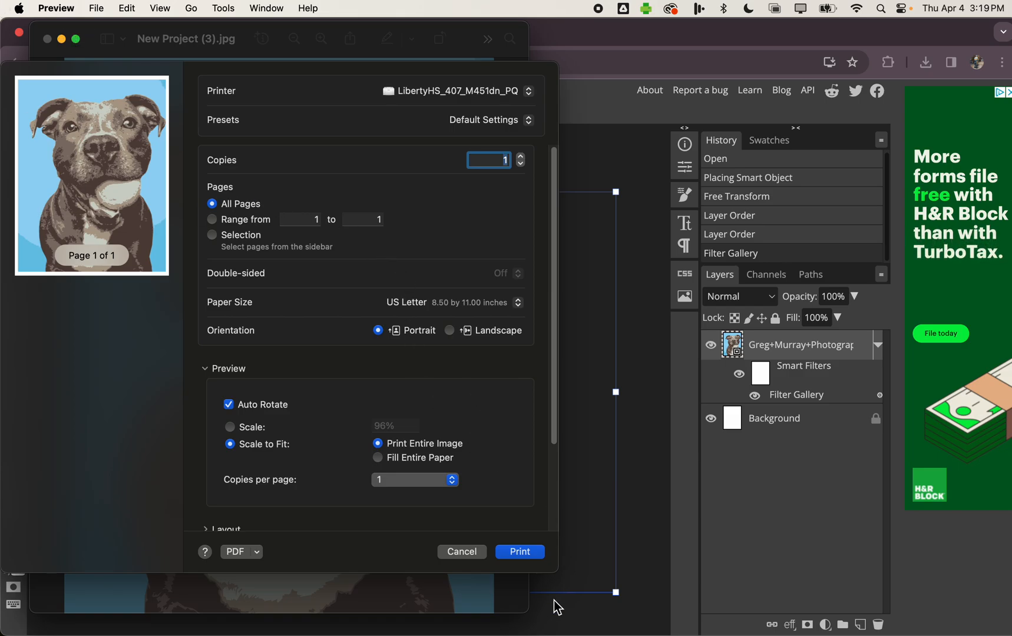
click(518, 551)
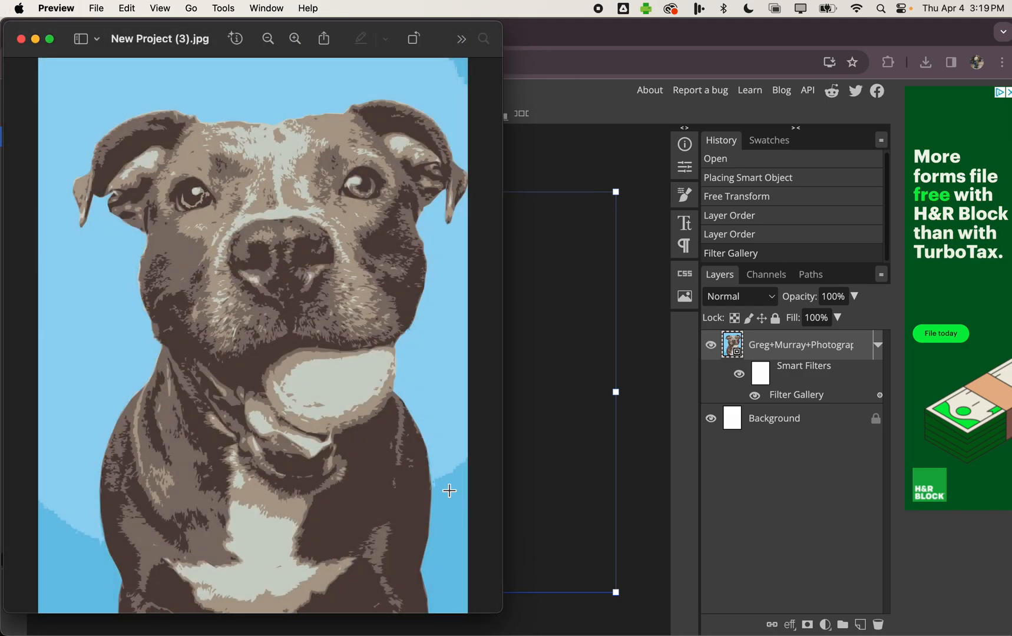
click(21, 39)
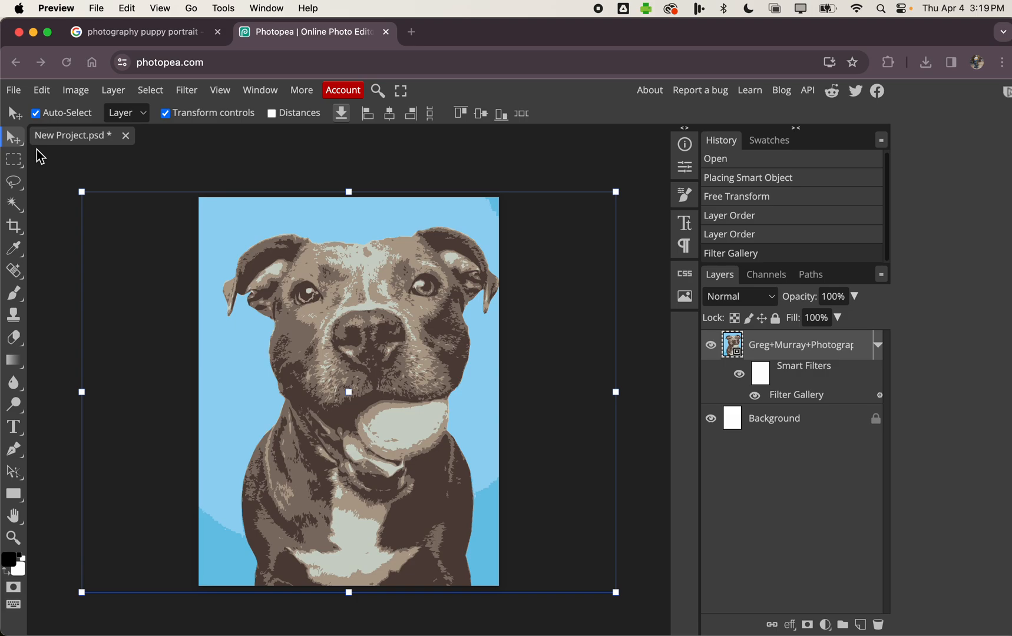
click(186, 102)
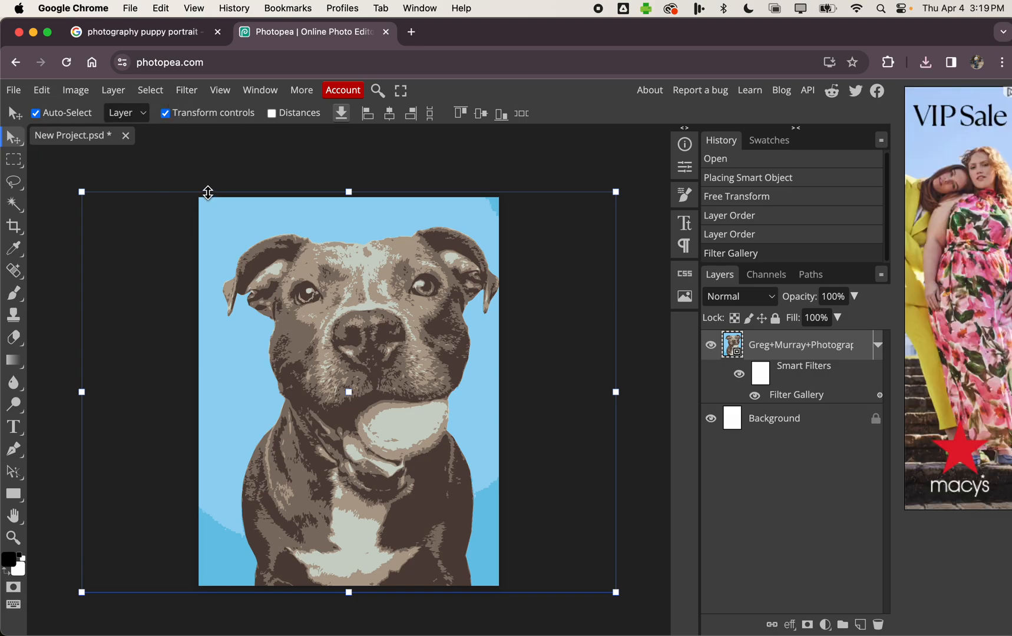